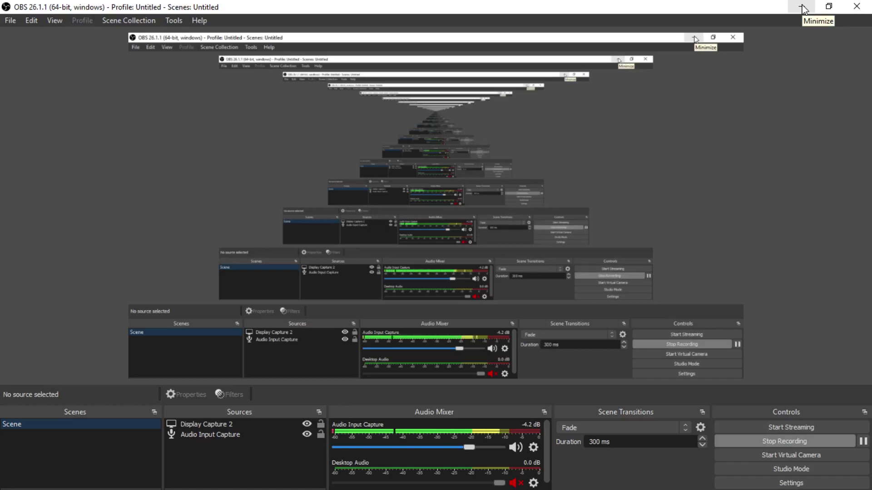
# Minimize OBS Studio to reveal Freehostia's Hosted Domains page in Chrome
pyautogui.click(802, 7)
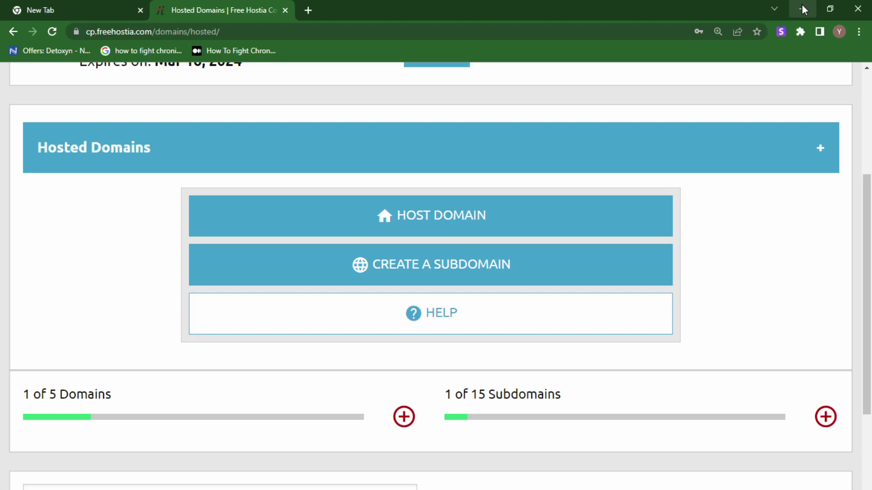
# Scroll down to the Domain Filter and the My Domains list with its one hosted domain
pyautogui.scroll(-4, 777, 206)
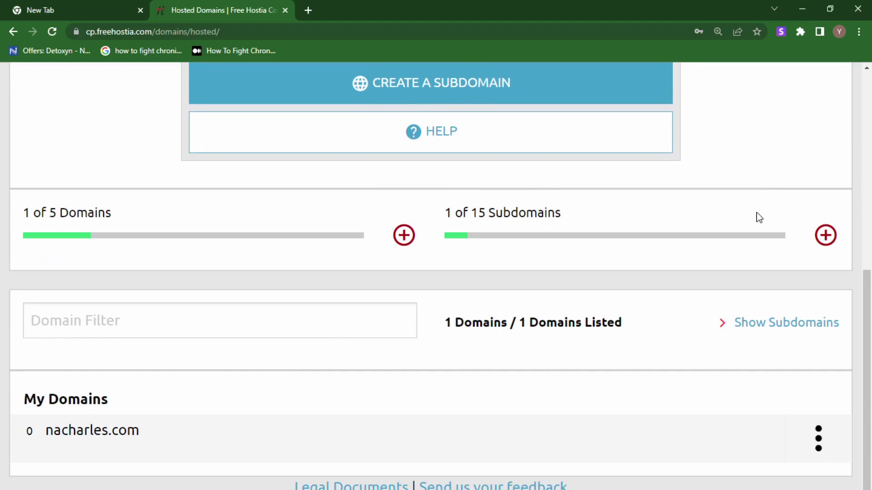
pyautogui.moveTo(85, 450)
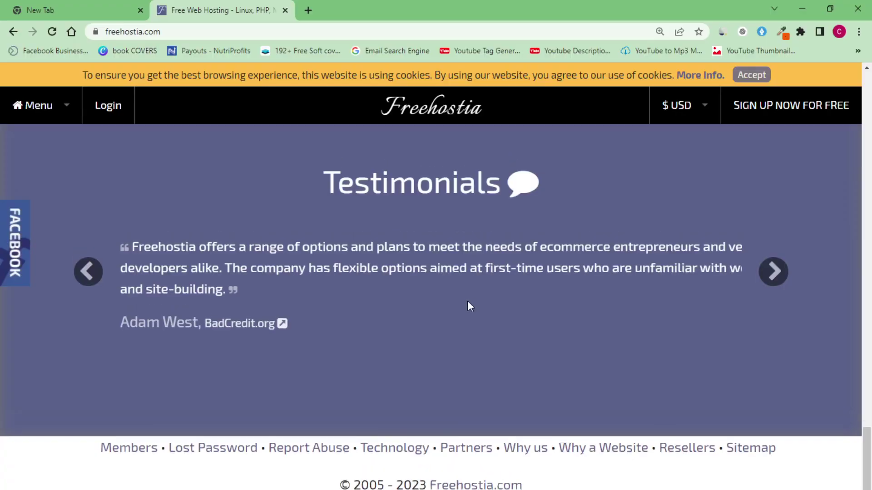
# On the homepage, switch to the Domain Names panel and show the free Chocolate plan's features
pyautogui.scroll(-5, 468, 302)
pyautogui.scroll(20, 472, 301)
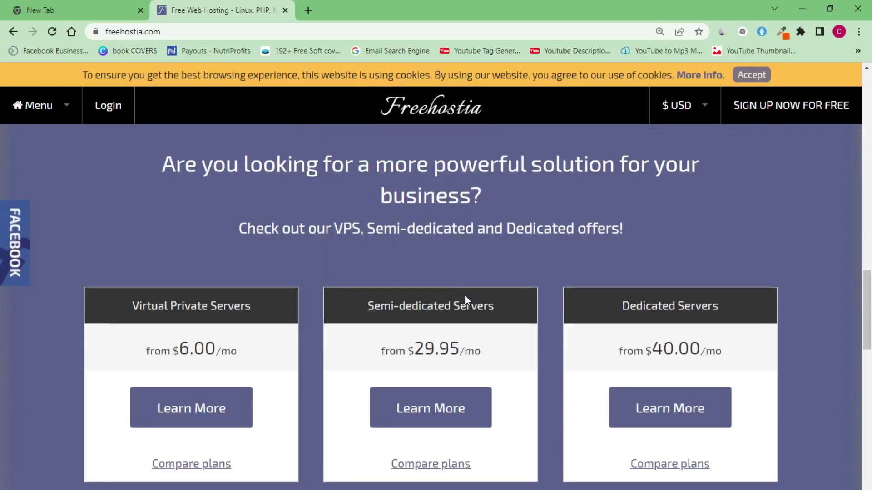
pyautogui.scroll(10, 465, 297)
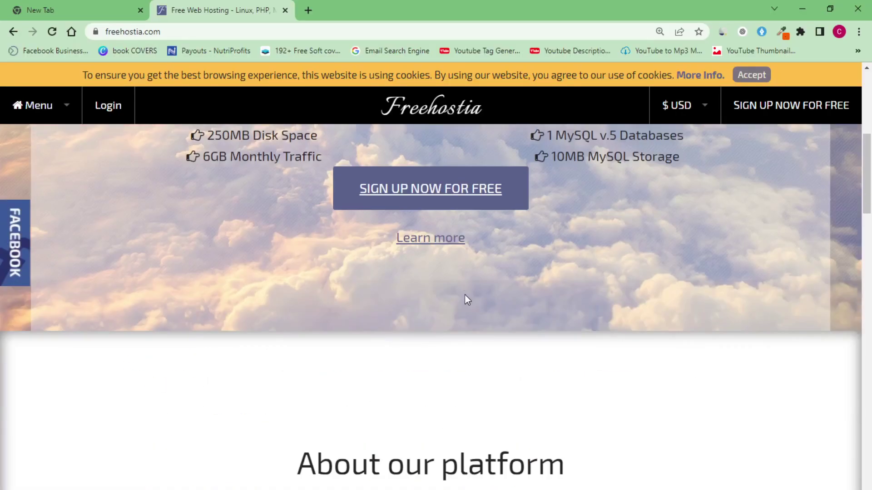
pyautogui.scroll(1, 465, 295)
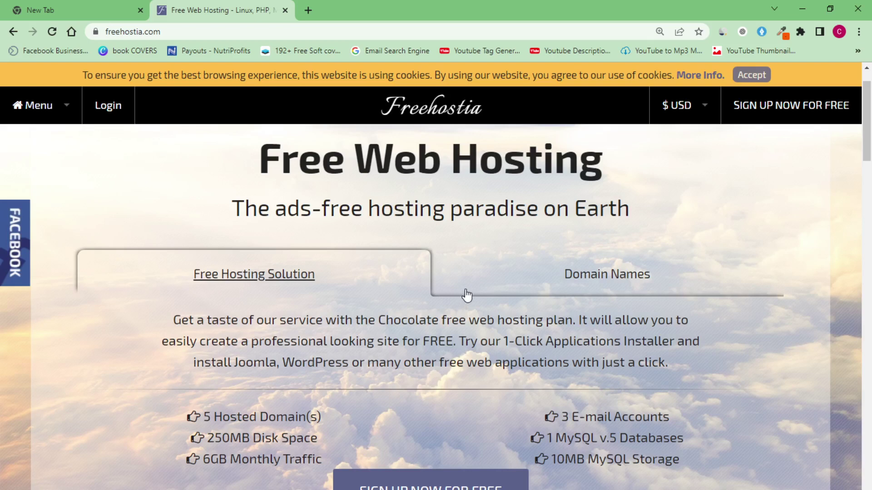
pyautogui.click(466, 298)
pyautogui.scroll(-4, 459, 338)
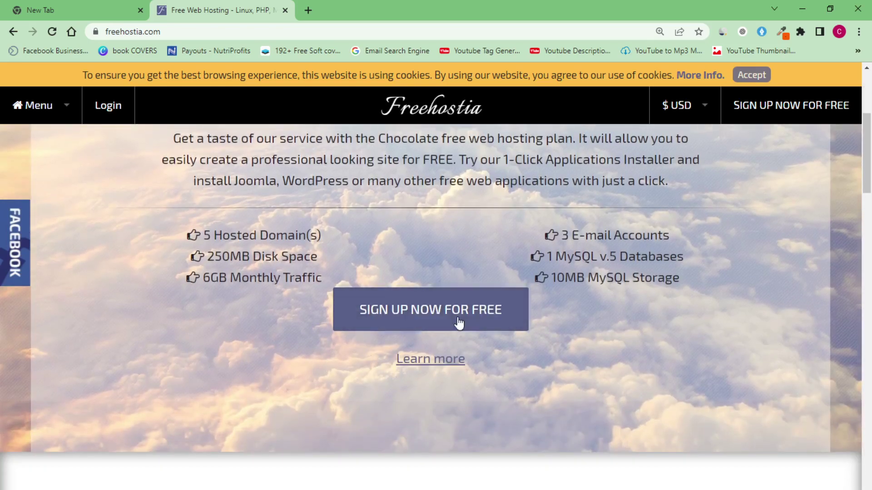
# Sign up for the free Chocolate plan, then minimize OBS to show the cart's Products step
pyautogui.click(444, 327)
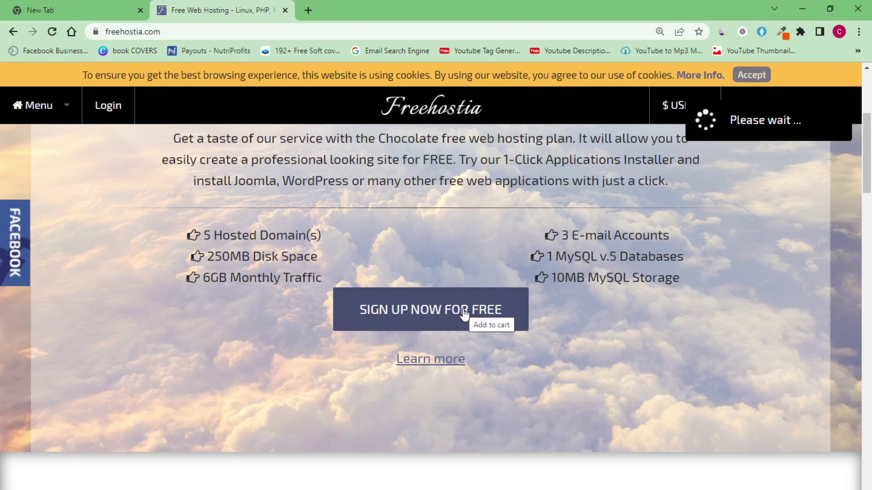
pyautogui.scroll(4, 503, 307)
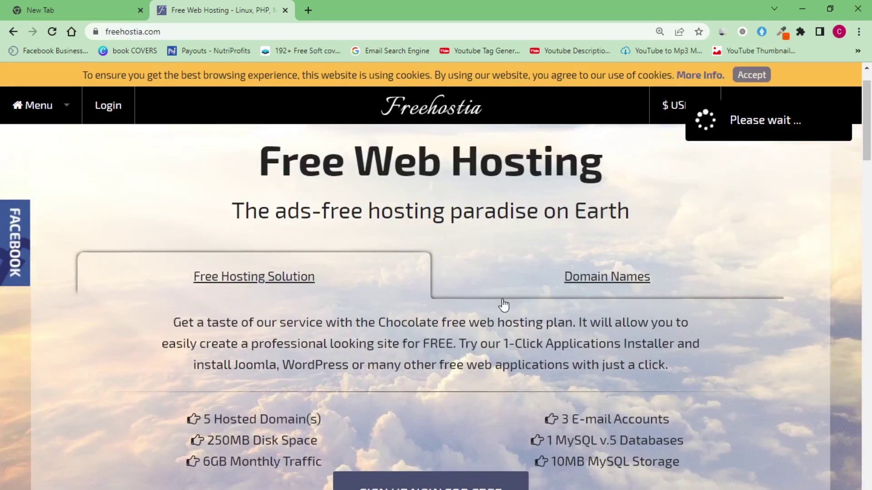
pyautogui.scroll(-5, 503, 305)
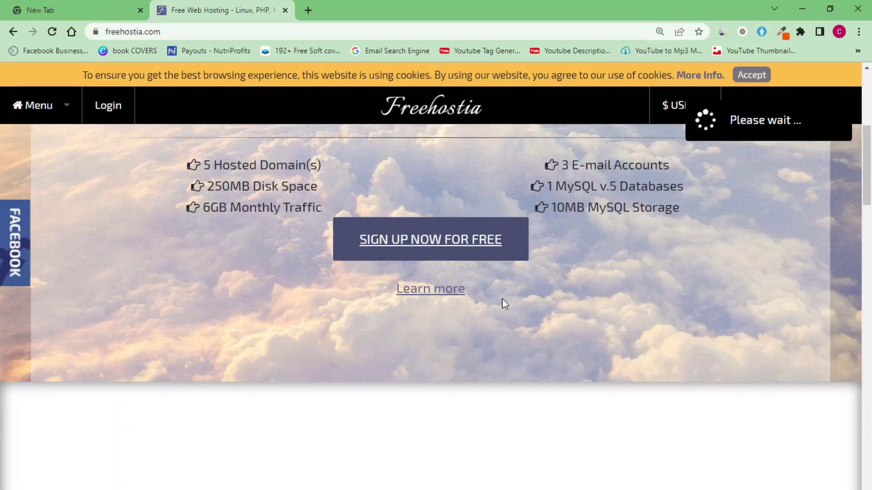
pyautogui.scroll(-5, 503, 299)
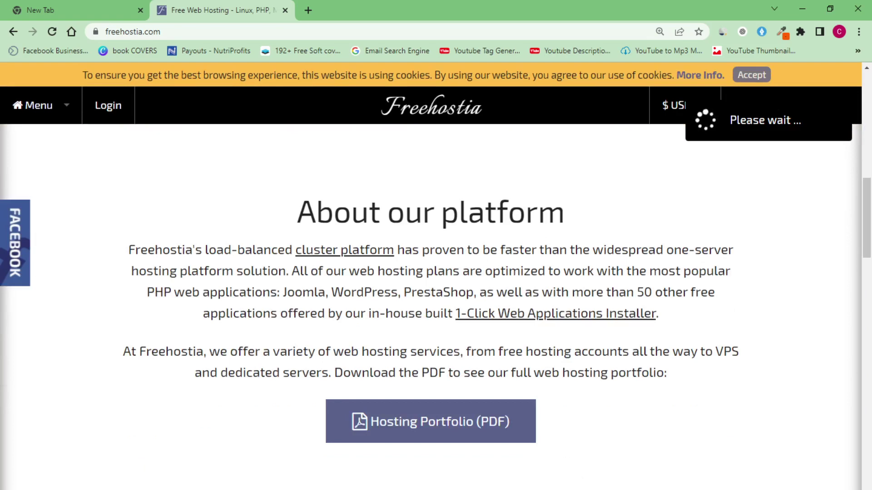
pyautogui.hotkey('alt', 'Tab')
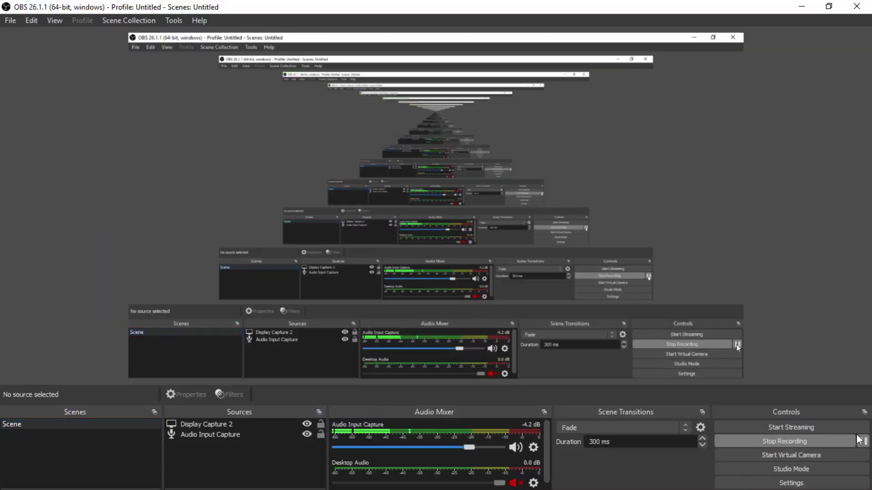
pyautogui.click(802, 7)
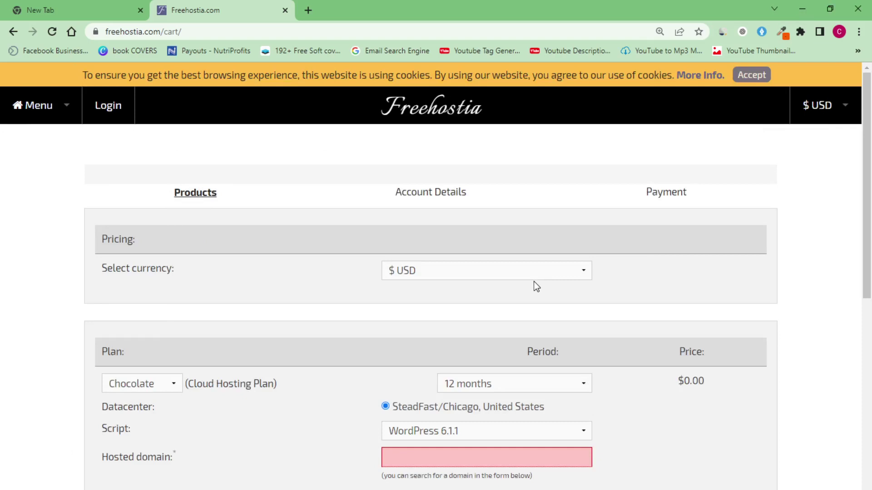
pyautogui.click(495, 274)
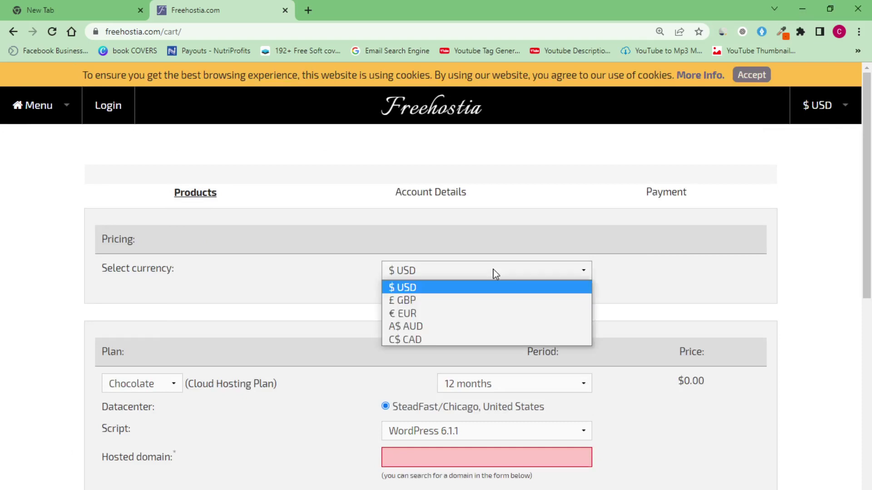
pyautogui.click(486, 288)
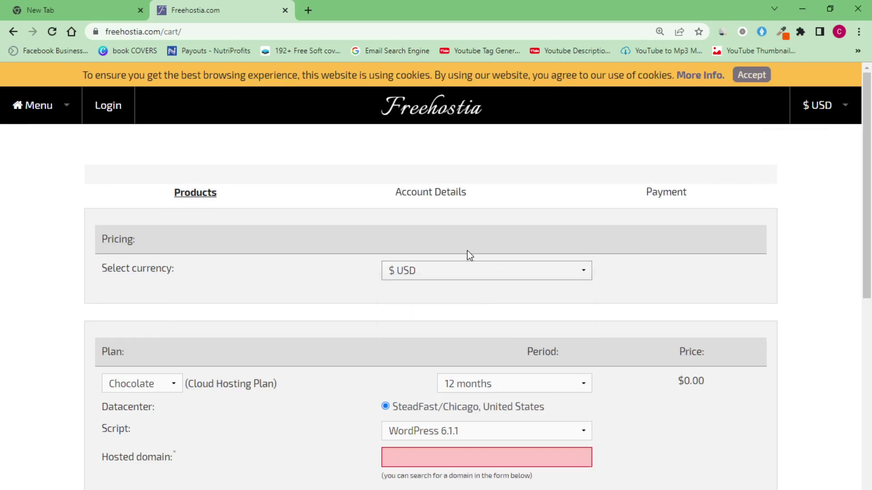
pyautogui.scroll(-4, 506, 291)
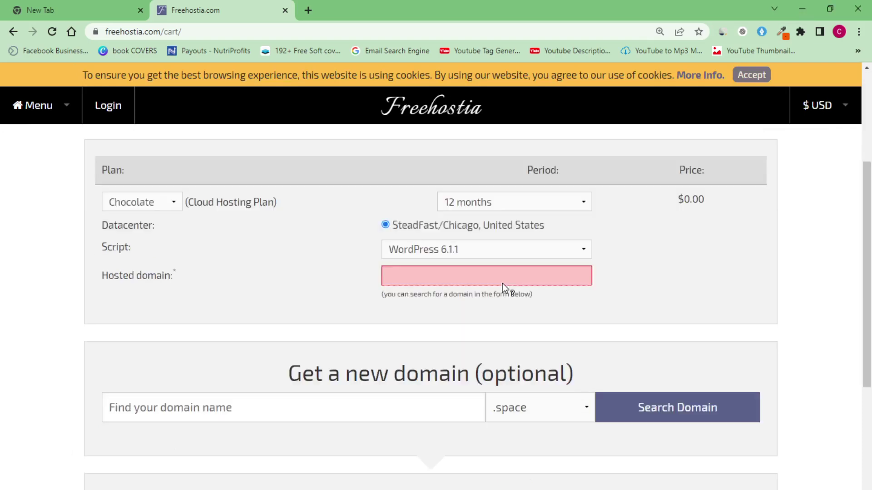
pyautogui.click(173, 203)
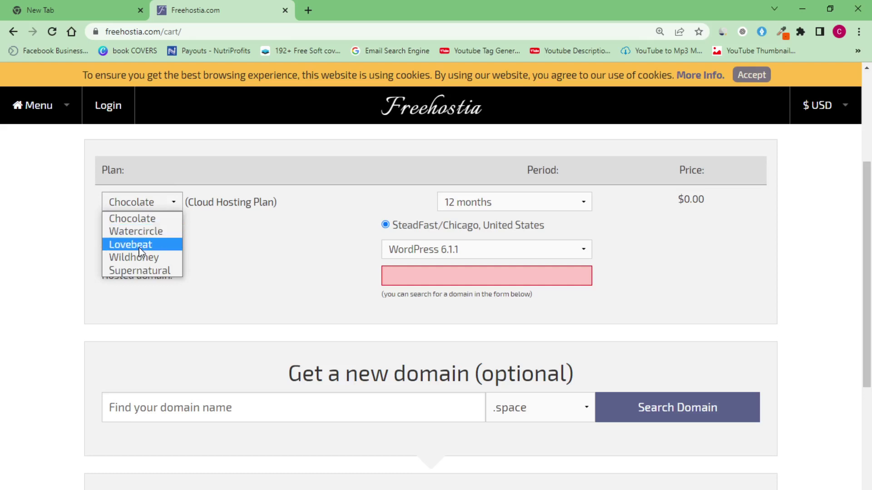
pyautogui.click(136, 219)
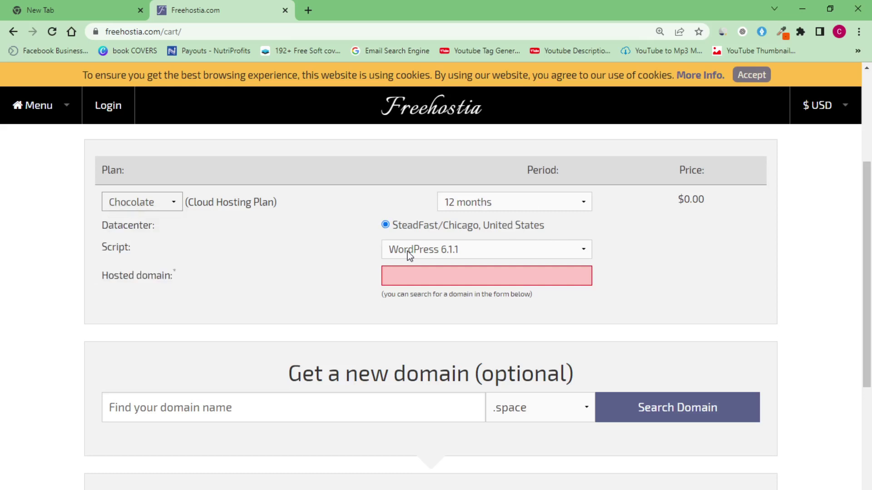
# In the cart's Script dropdown, choose WordPress 6.1.1 from the Blog group
pyautogui.click(494, 250)
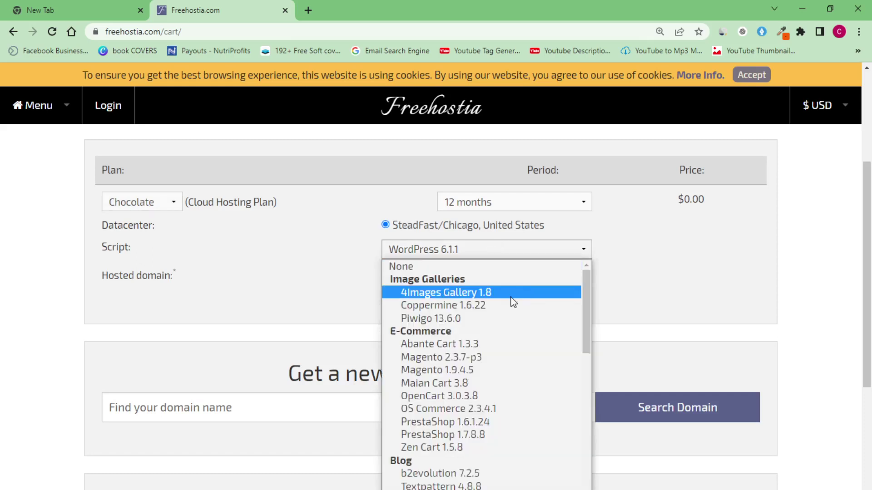
pyautogui.scroll(-12, 510, 300)
pyautogui.scroll(5, 510, 298)
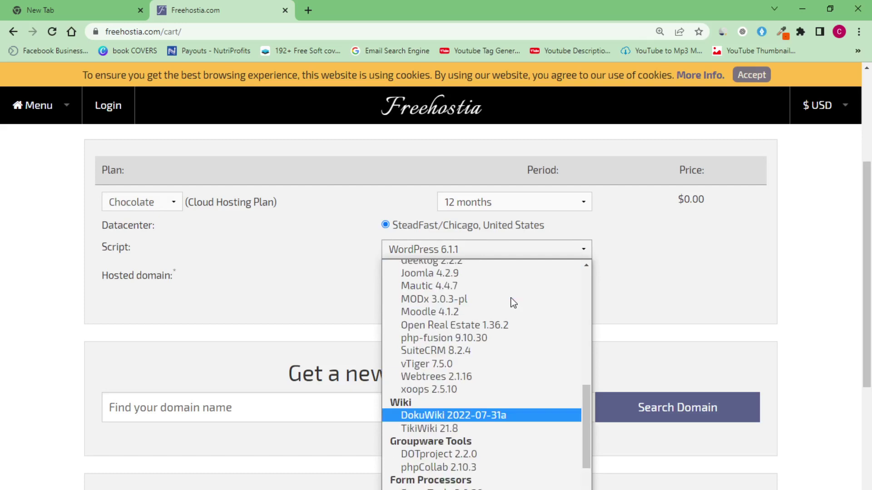
pyautogui.scroll(-5, 510, 298)
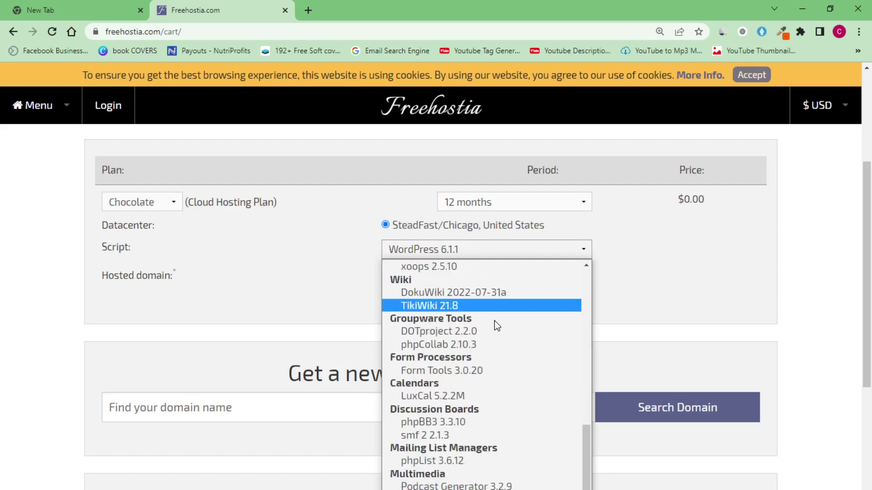
pyautogui.scroll(3, 496, 325)
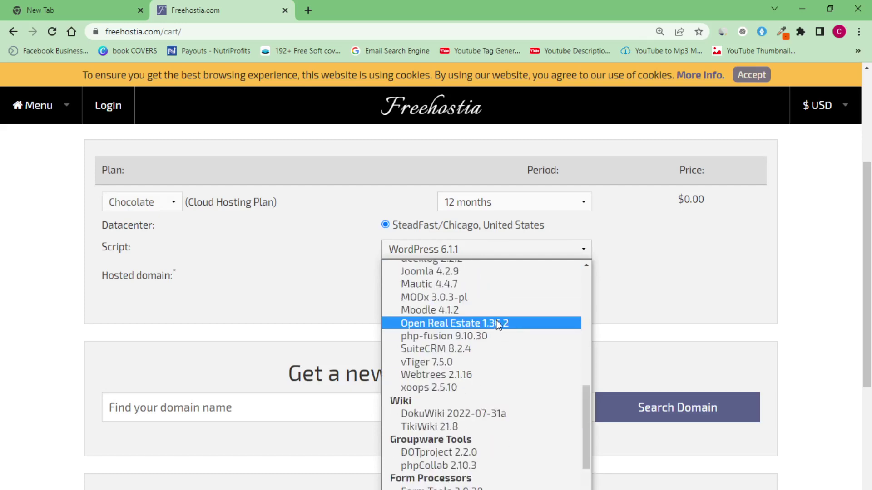
pyautogui.scroll(10, 499, 325)
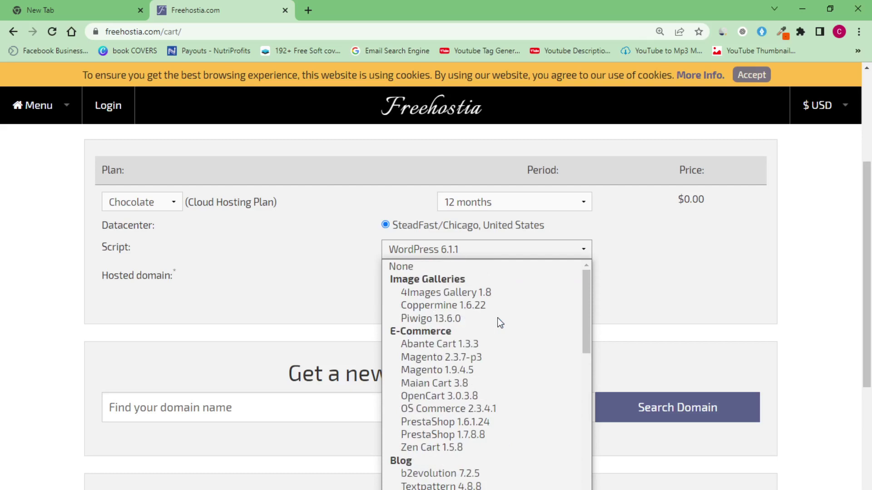
pyautogui.scroll(-8, 500, 323)
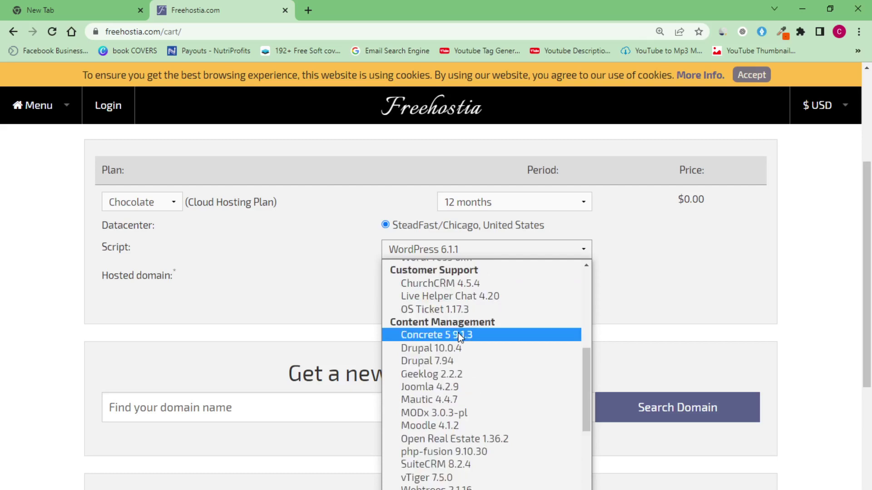
pyautogui.scroll(-5, 466, 430)
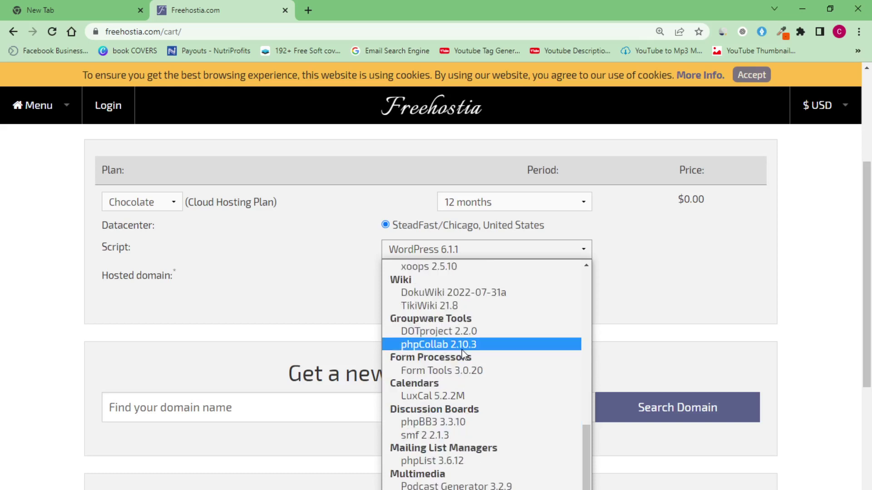
pyautogui.scroll(3, 448, 404)
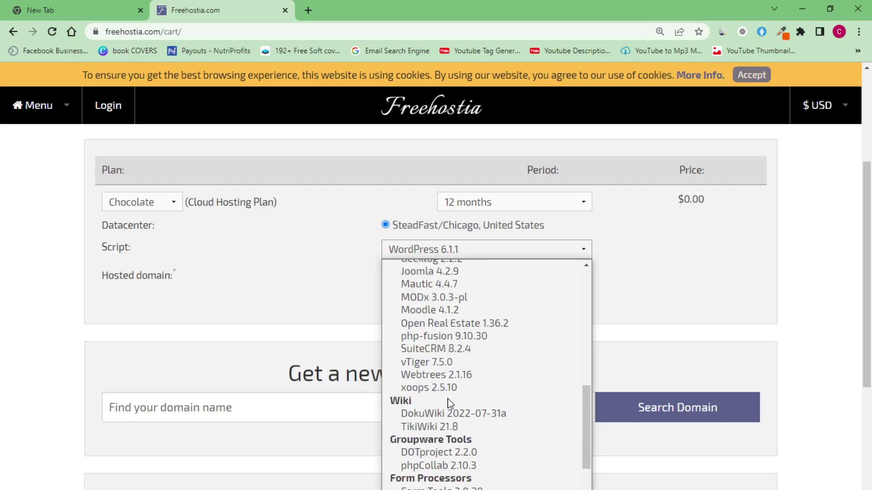
pyautogui.scroll(3, 447, 303)
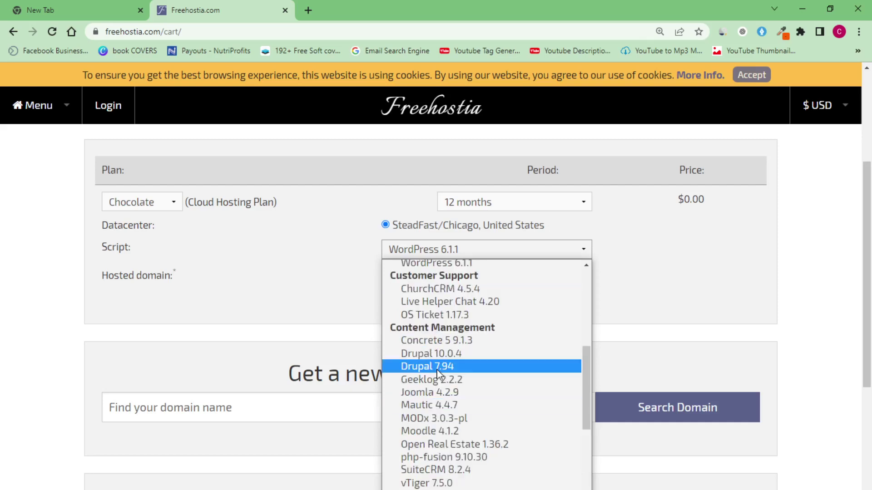
pyautogui.scroll(3, 437, 370)
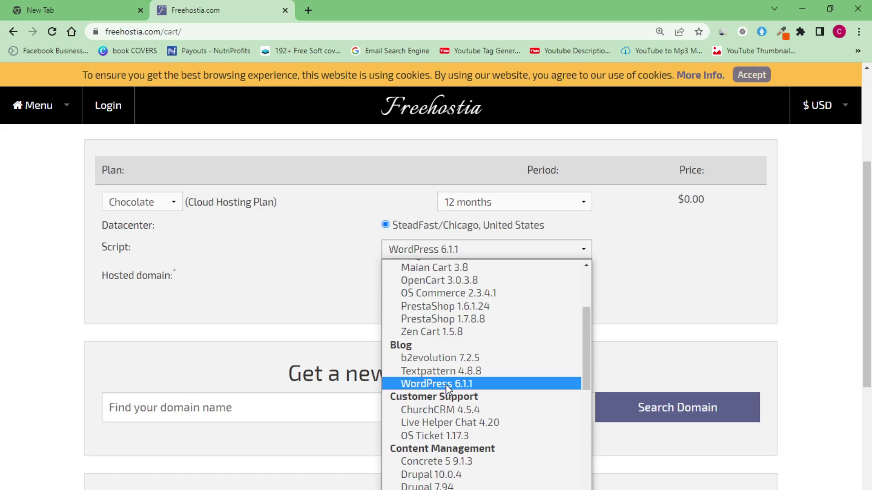
pyautogui.scroll(3, 445, 385)
pyautogui.scroll(-3, 446, 386)
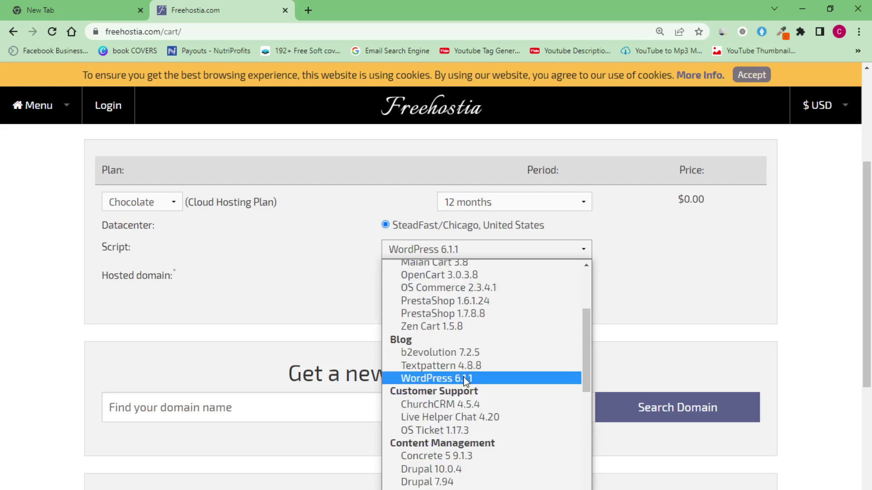
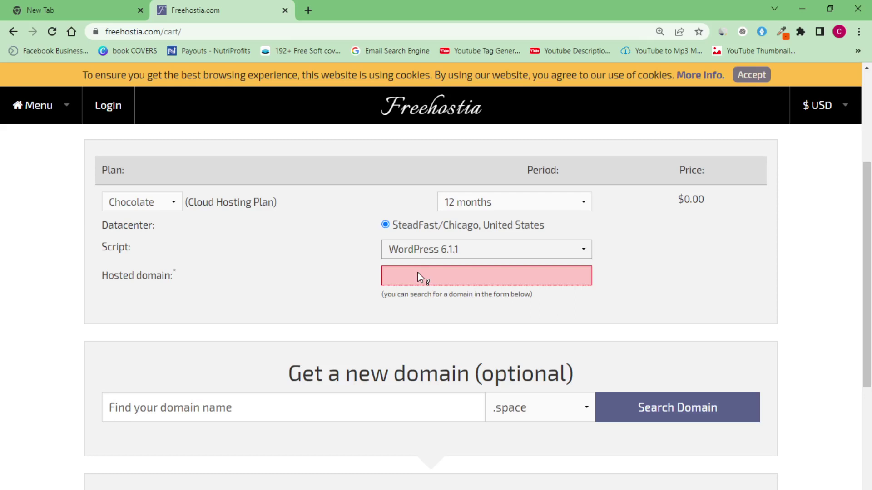
# Keep WordPress 6.1.1 as the preinstalled script on the Chocolate plan order
pyautogui.press('Down')
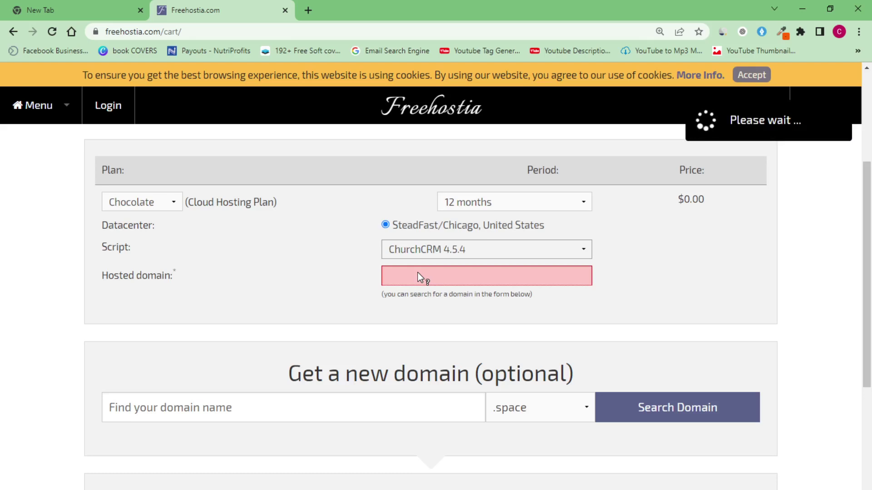
pyautogui.click(510, 250)
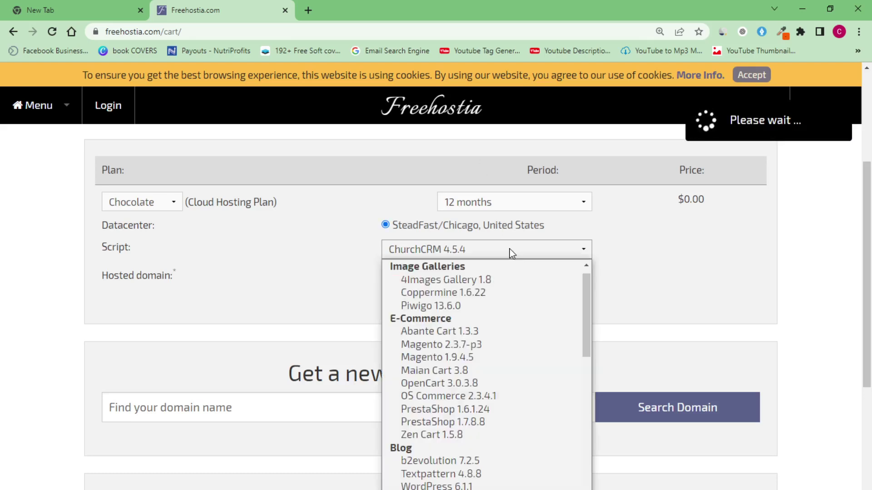
pyautogui.scroll(-3, 481, 354)
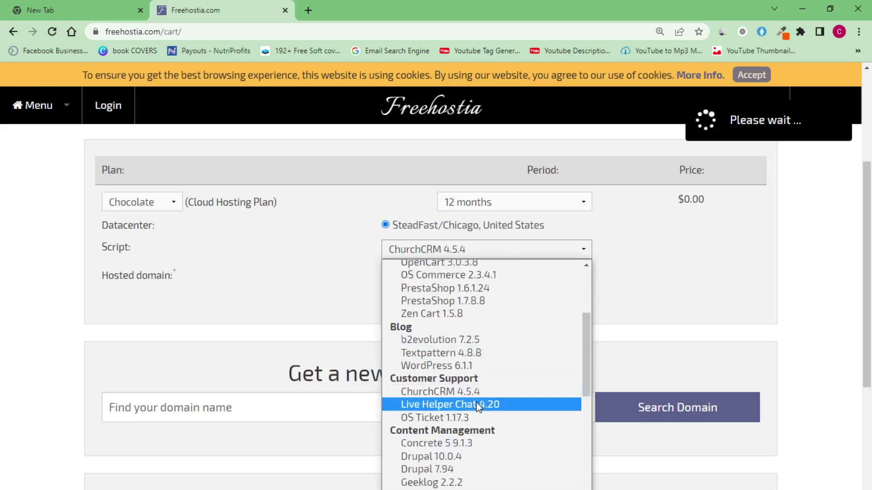
pyautogui.click(461, 364)
# Set the hosted domain to courseterritory.com using the autofill suggestion
pyautogui.click(467, 276)
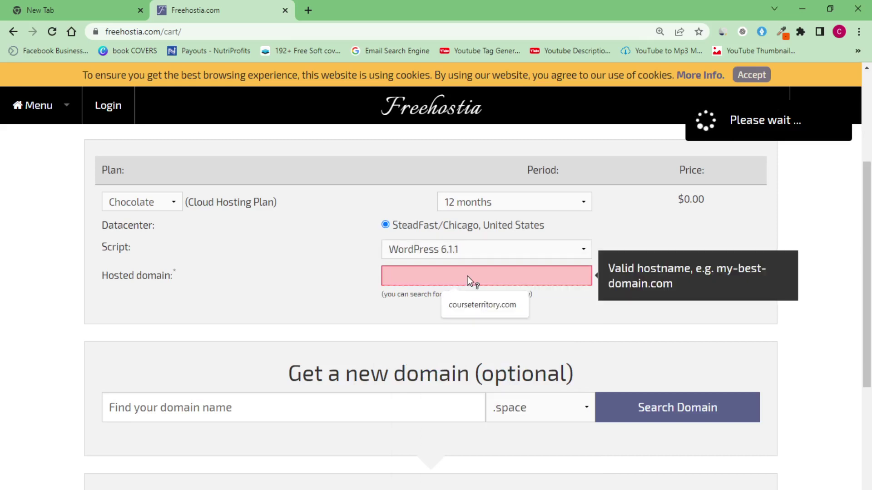
pyautogui.write('course')
pyautogui.click(478, 303)
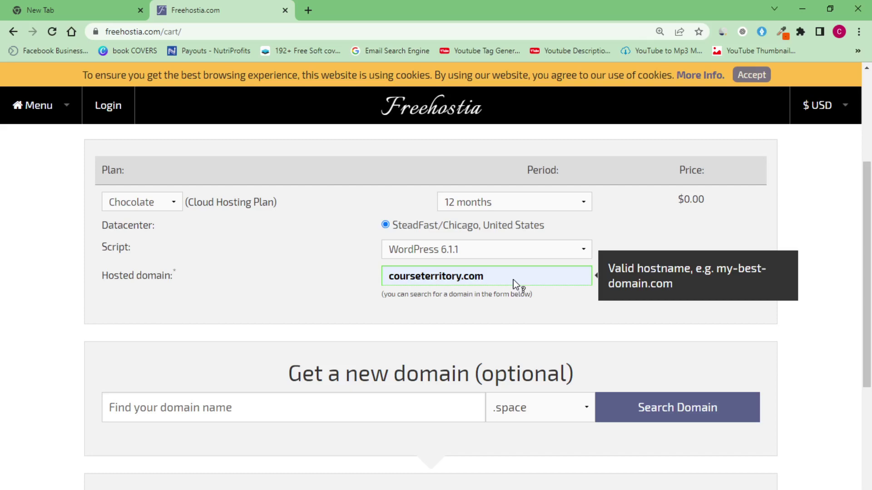
pyautogui.scroll(-1, 834, 300)
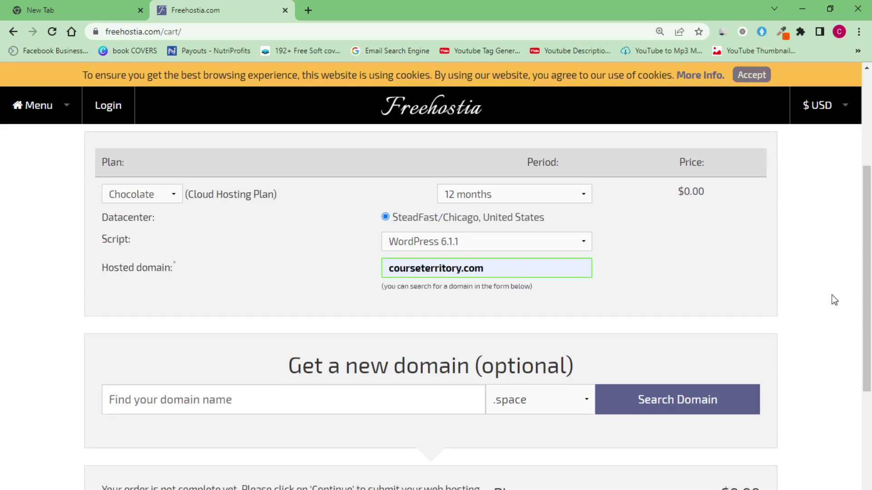
pyautogui.scroll(-5, 835, 300)
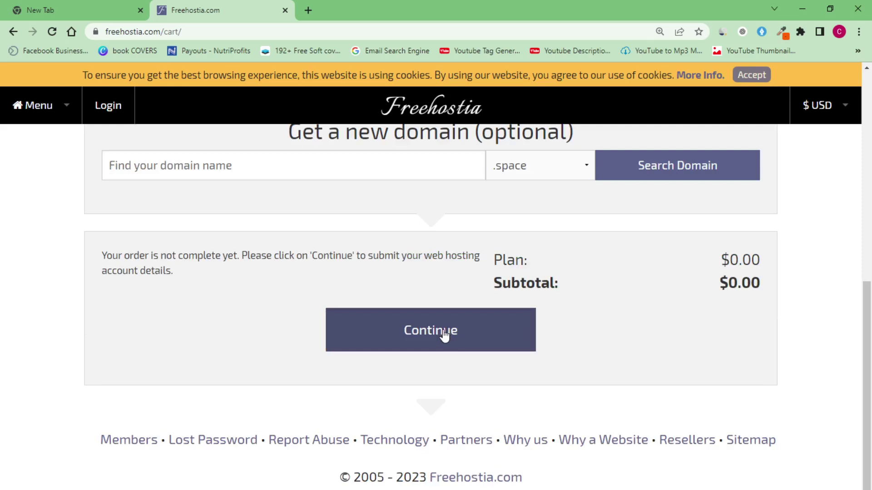
# Submit the $0.00 Chocolate hosting order for courseterritory.com
pyautogui.click(444, 337)
pyautogui.scroll(5, 457, 342)
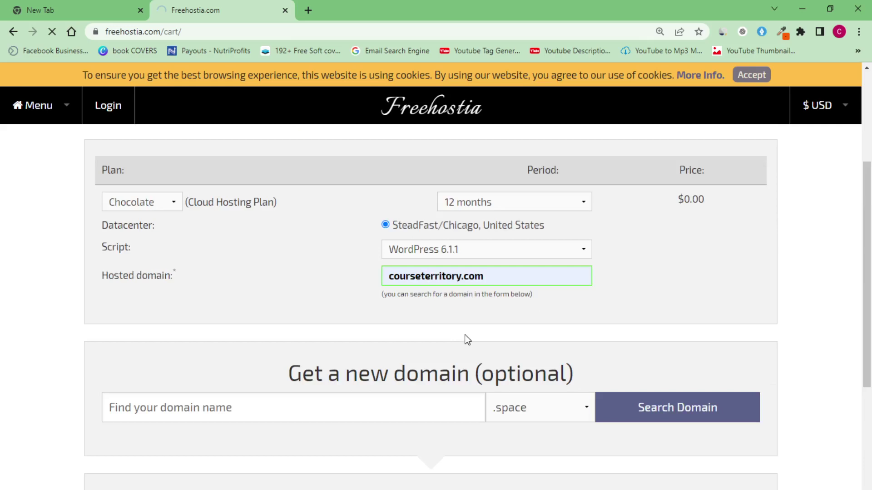
pyautogui.scroll(-3, 468, 340)
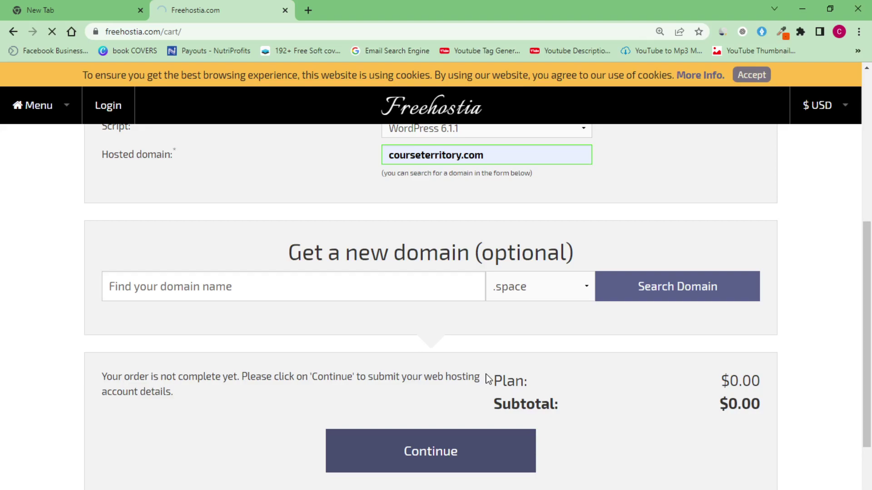
# Bring OBS Studio forward and minimize it to get back to the Freehostia form
pyautogui.hotkey('alt', 'Tab')
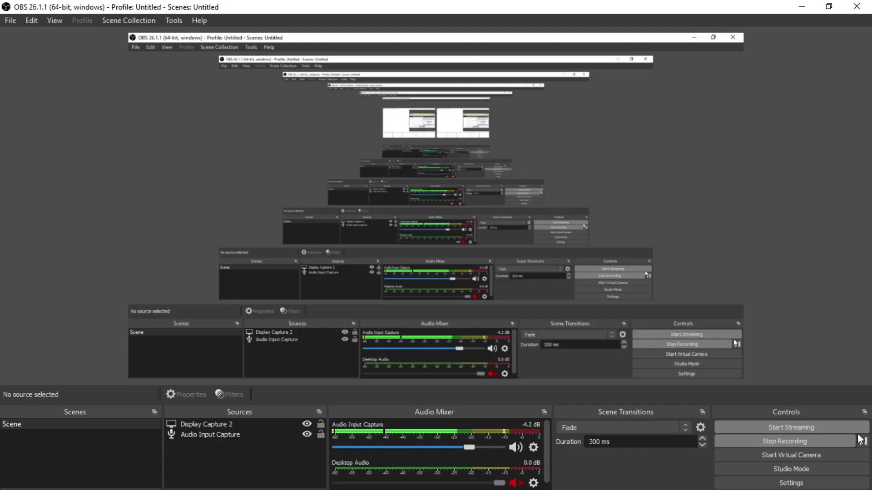
pyautogui.click(798, 13)
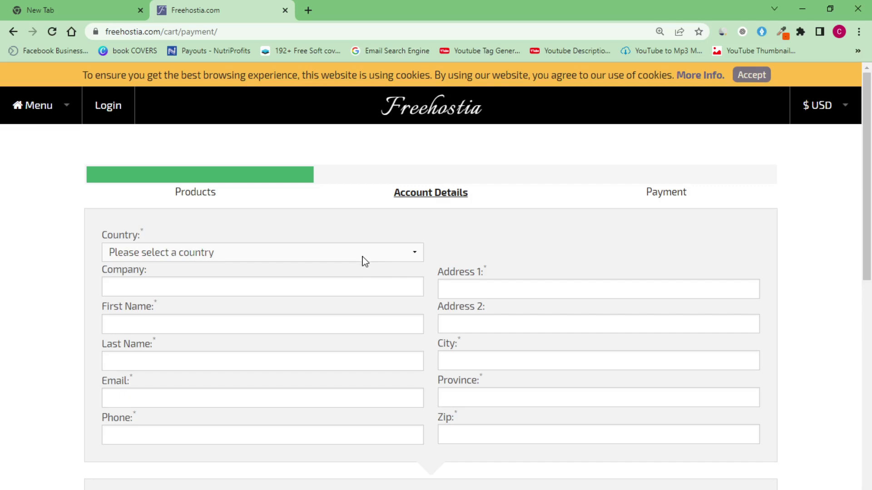
# Choose Nigeria as the account country and begin filling in the company field
pyautogui.click(364, 254)
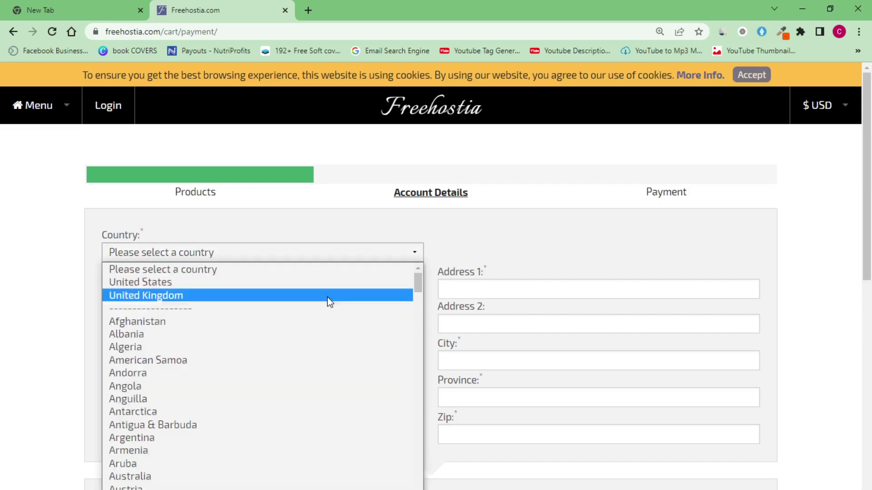
pyautogui.scroll(-10, 322, 306)
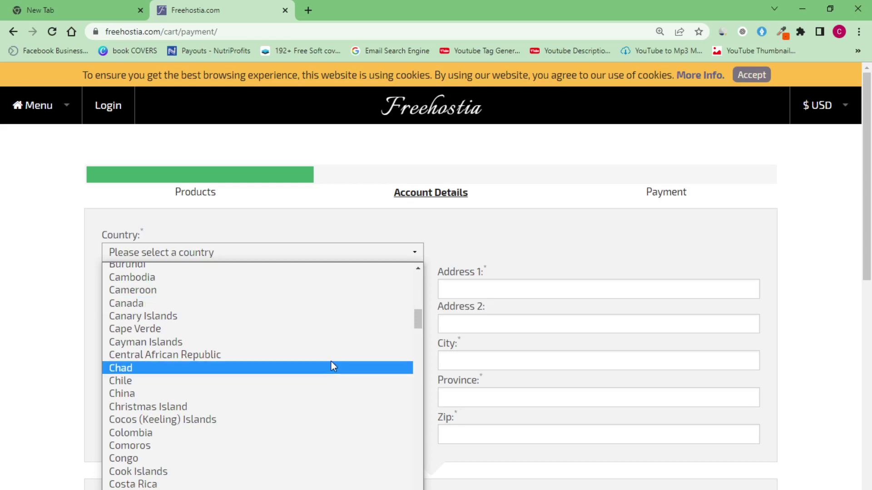
pyautogui.scroll(-20, 328, 378)
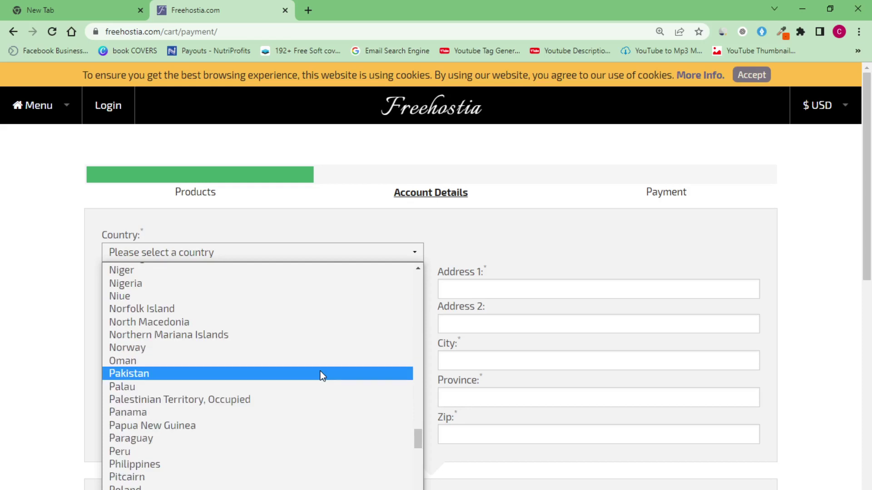
pyautogui.click(143, 282)
pyautogui.click(180, 290)
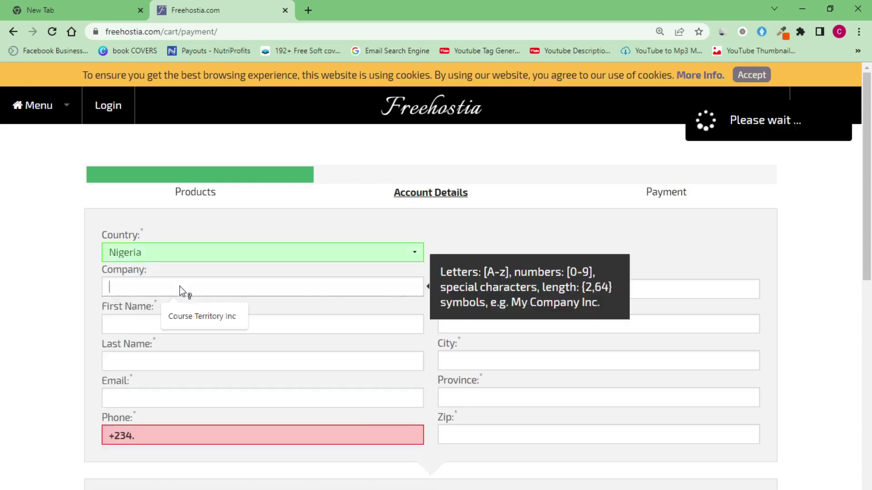
# Set the company to Course Territory Inc and enter the contact's first and last name
pyautogui.click(211, 316)
pyautogui.moveTo(154, 292)
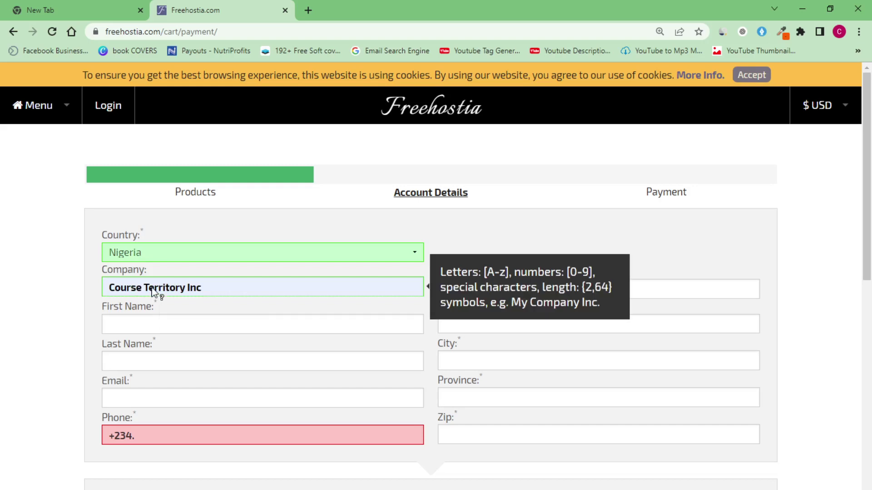
pyautogui.click(161, 325)
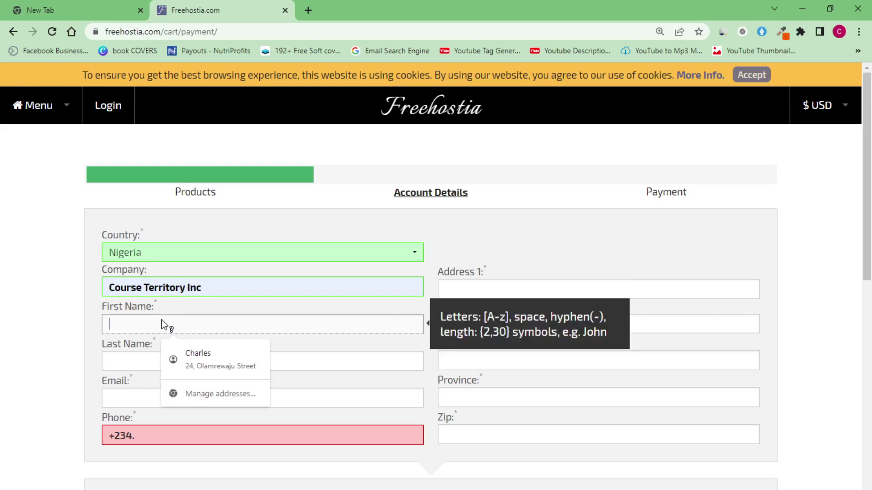
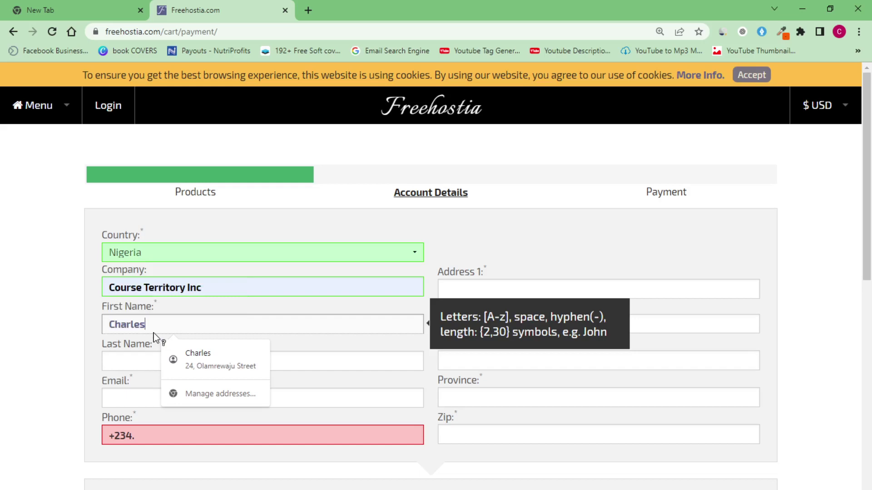
pyautogui.click(136, 361)
# Start typing the contact's e-mail address, correcting a typo along the way
pyautogui.click(132, 397)
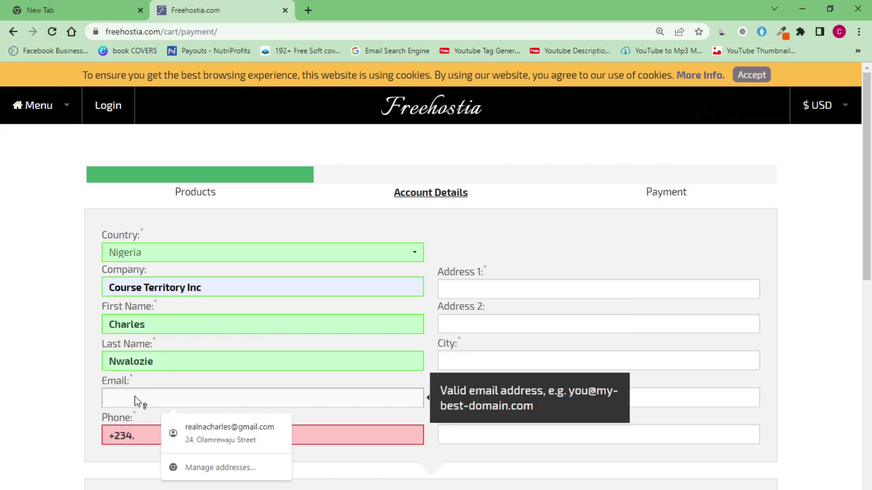
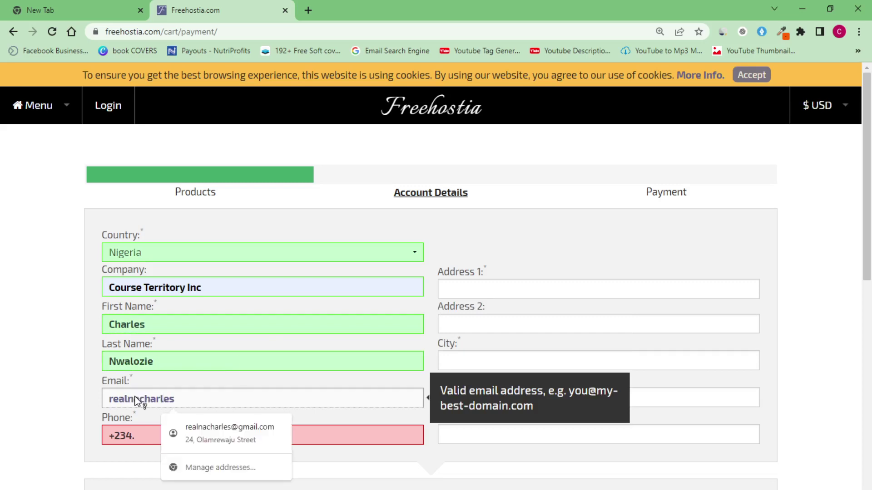
# Finish the contact's e-mail address and enter the contact's phone number
pyautogui.write('.com')
pyautogui.click(165, 434)
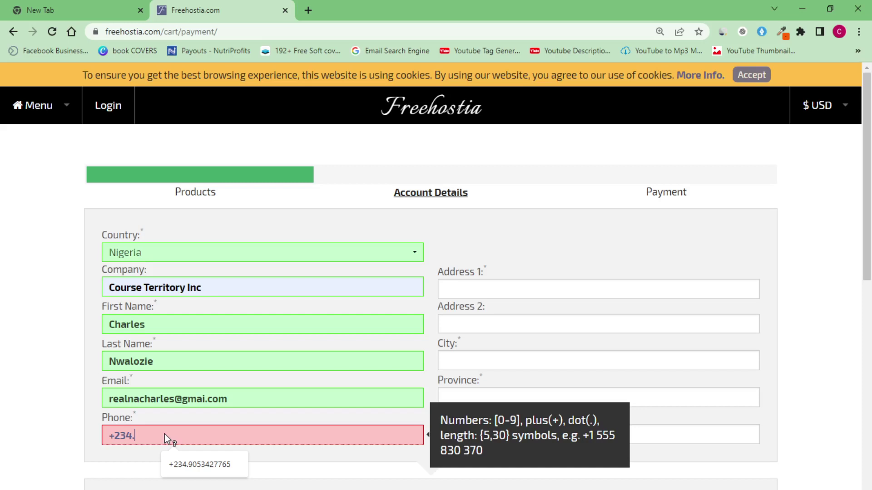
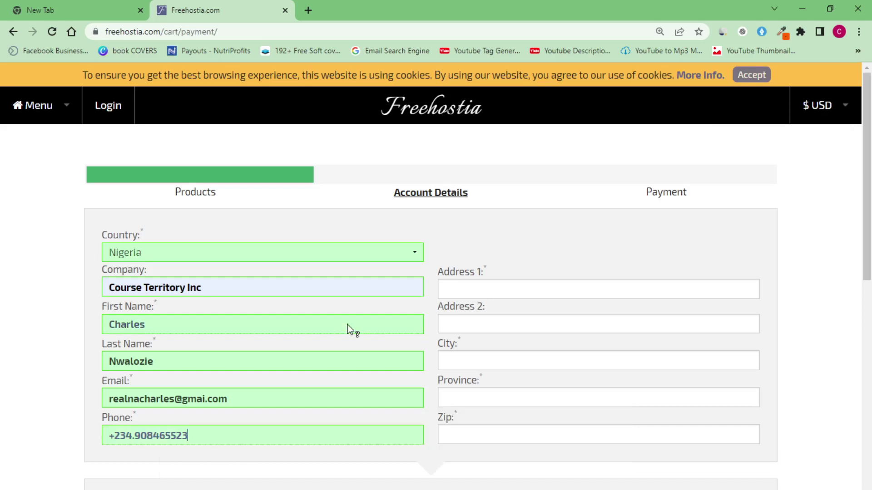
# Enter the contact's street address
pyautogui.click(468, 289)
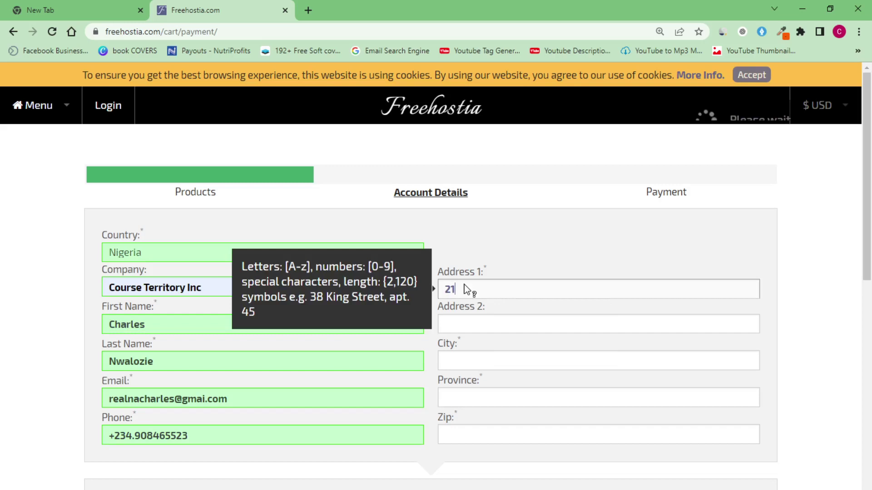
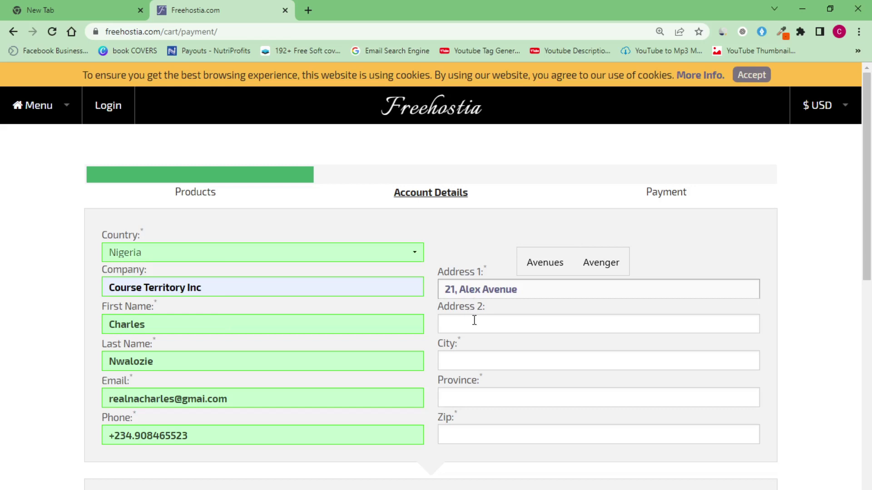
# Fill in the city and province fields, then open a new browser tab to search
pyautogui.click(468, 363)
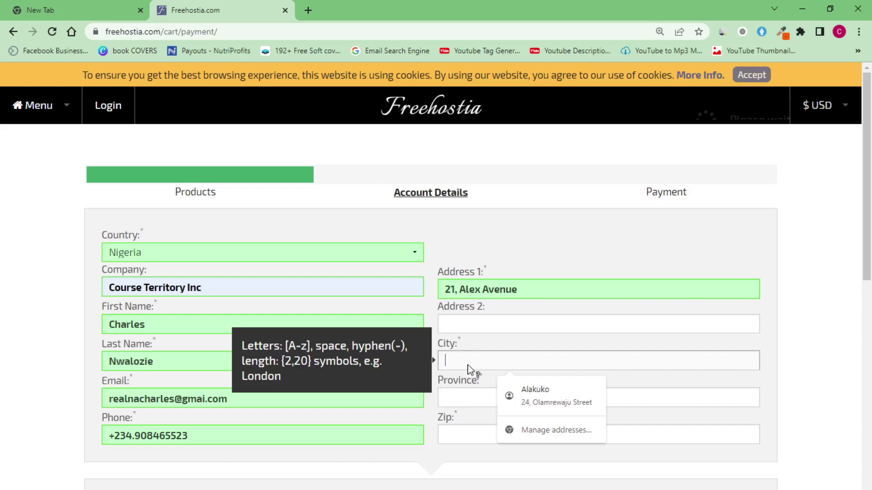
pyautogui.write('Lagos')
pyautogui.click(468, 398)
pyautogui.write('Ikeja')
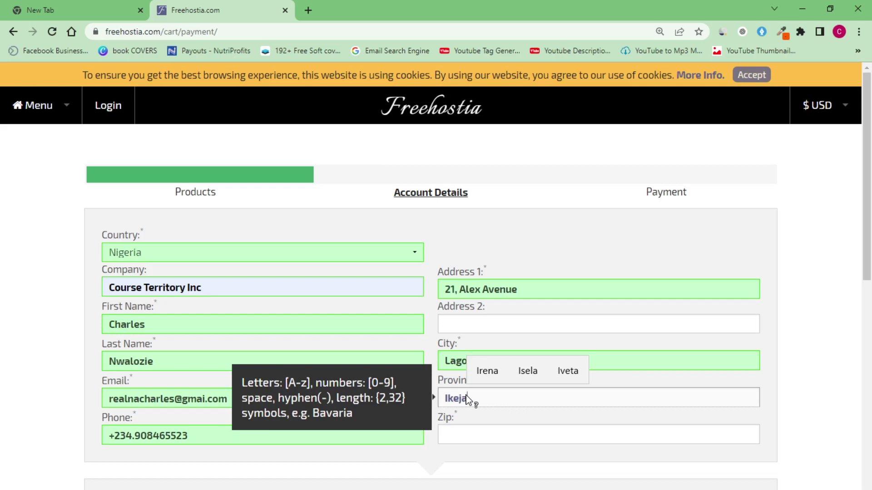
pyautogui.hotkey('ctrl', 't')
pyautogui.click(313, 29)
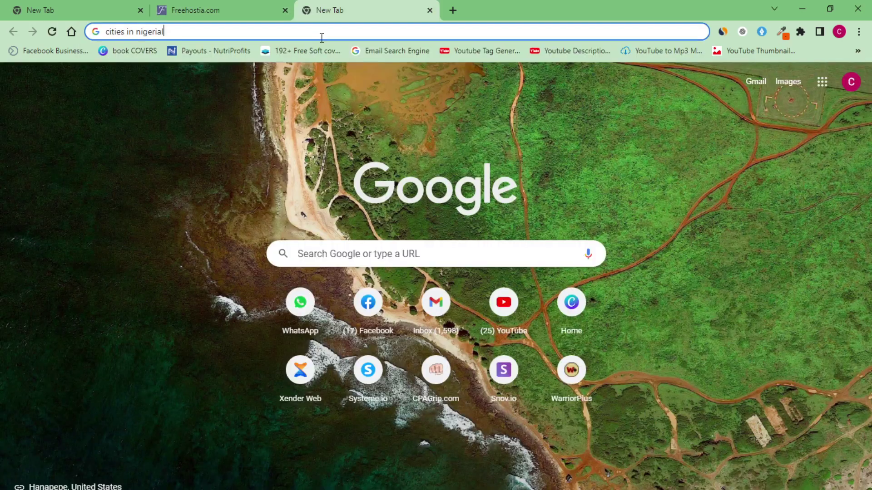
# Clear the earlier search text and type 'provines in' into the new tab's search box
pyautogui.press('BackSpace')
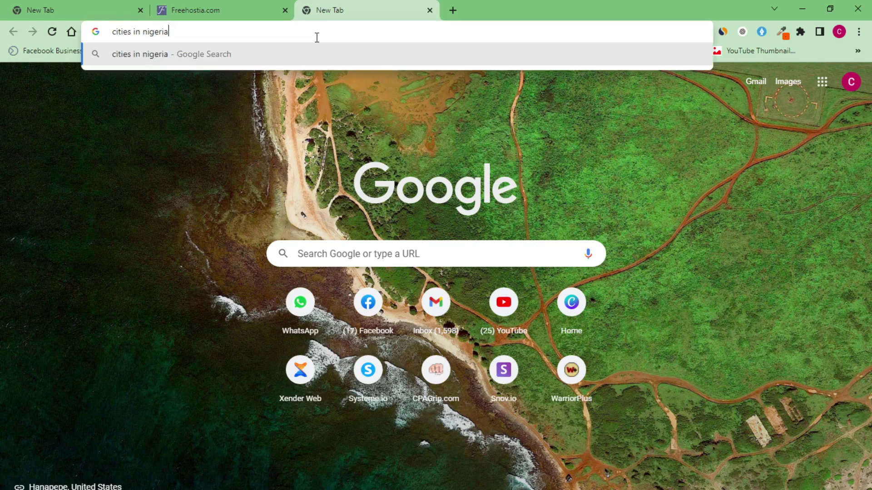
pyautogui.press('Escape')
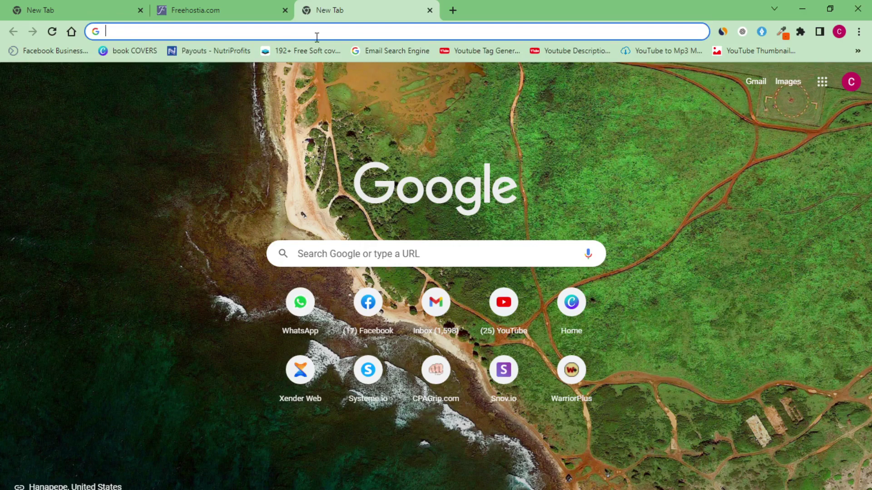
pyautogui.write('provines in')
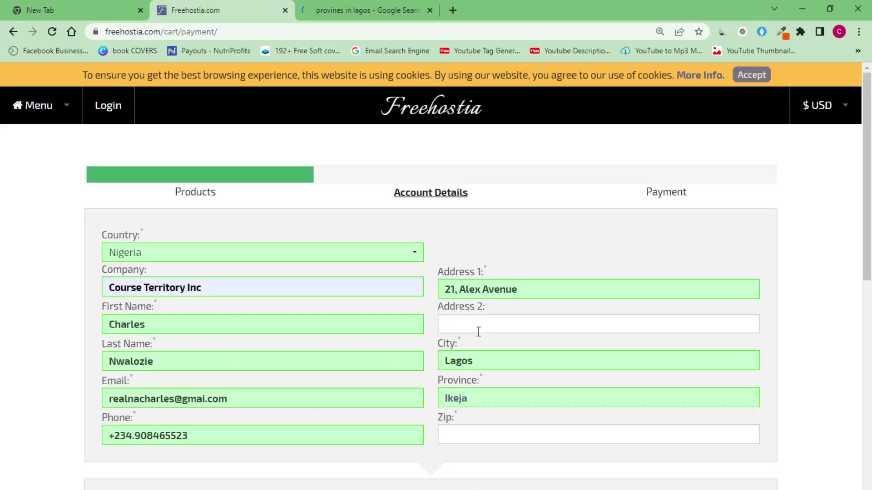
# Enter the zip code and leave the field so it validates green
pyautogui.scroll(-1, 871, 272)
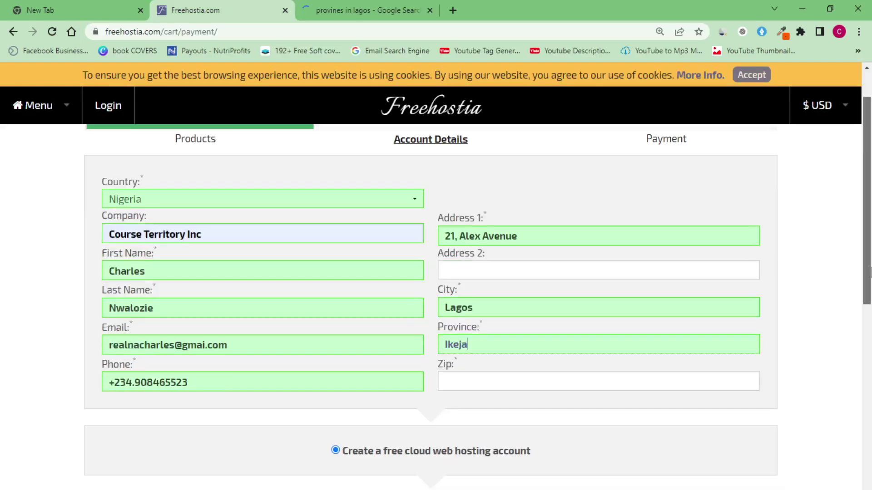
pyautogui.click(656, 381)
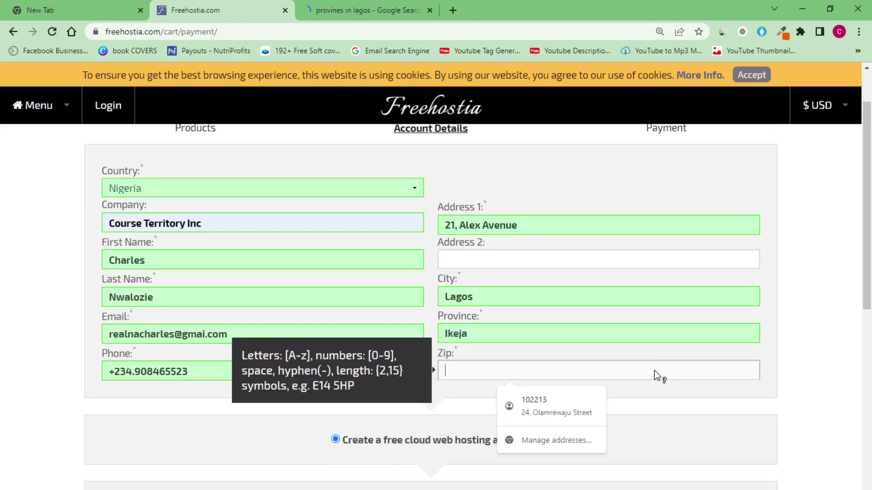
pyautogui.write('1')
pyautogui.write('100011')
pyautogui.click(815, 366)
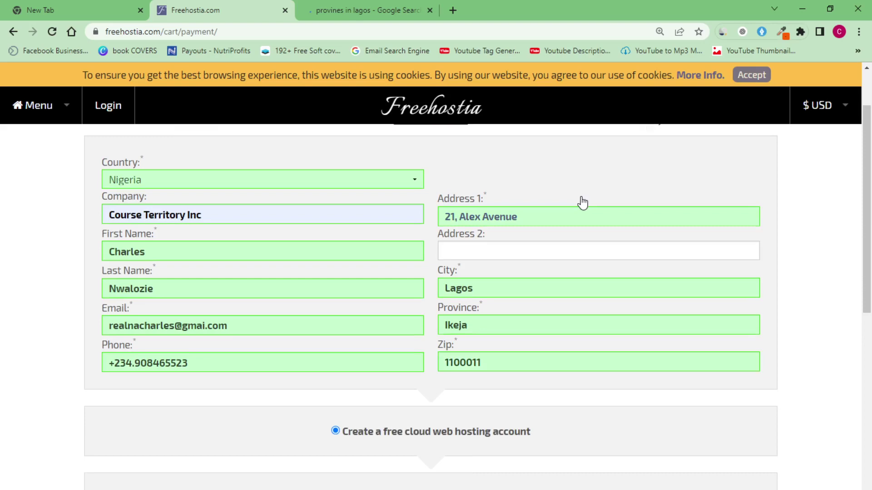
# Pass the 'I'm not a robot' reCAPTCHA check and minimize the recorder
pyautogui.scroll(-10, 454, 228)
pyautogui.click(392, 216)
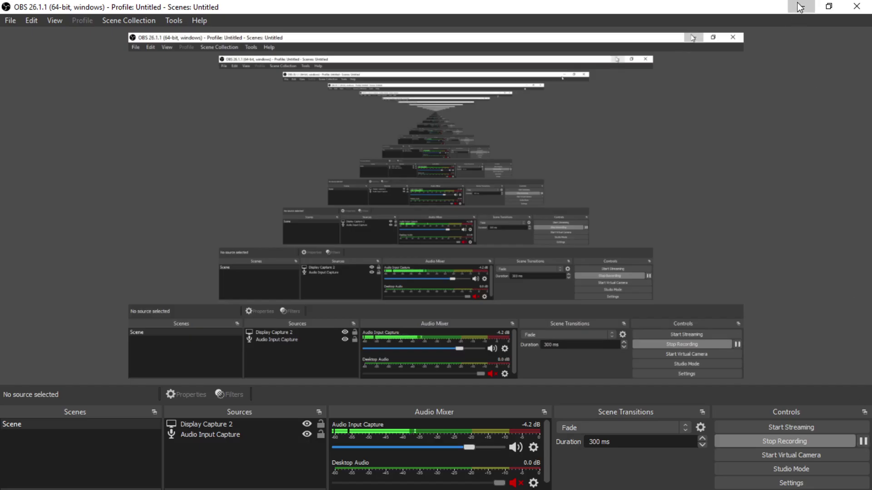
pyautogui.click(800, 6)
# Accept the Terms and Conditions and submit the free hosting account order
pyautogui.scroll(2, 528, 294)
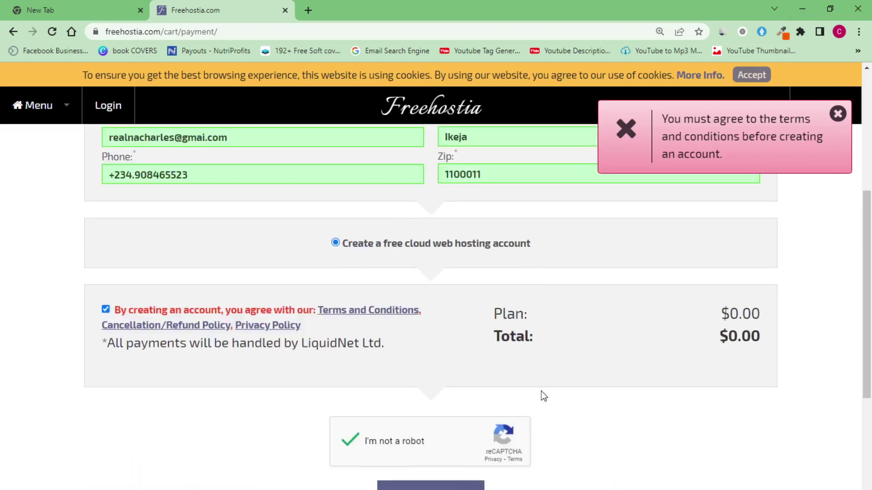
pyautogui.scroll(-2, 542, 395)
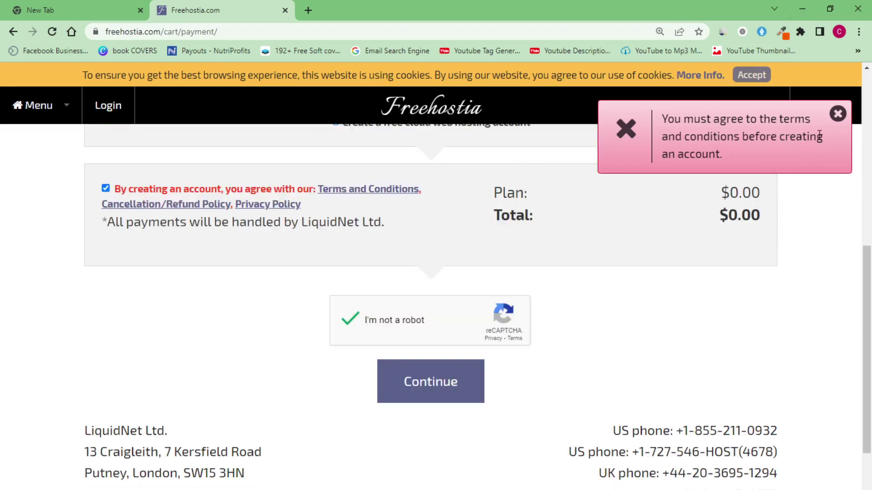
pyautogui.click(108, 190)
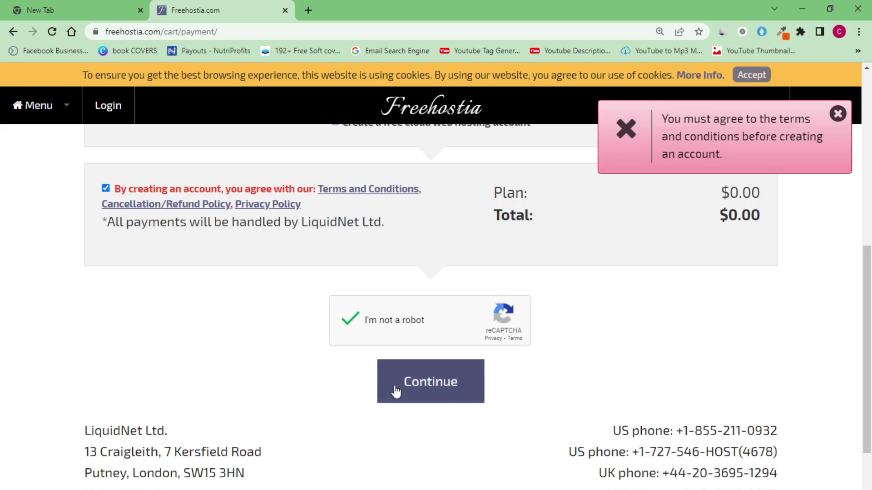
pyautogui.click(415, 384)
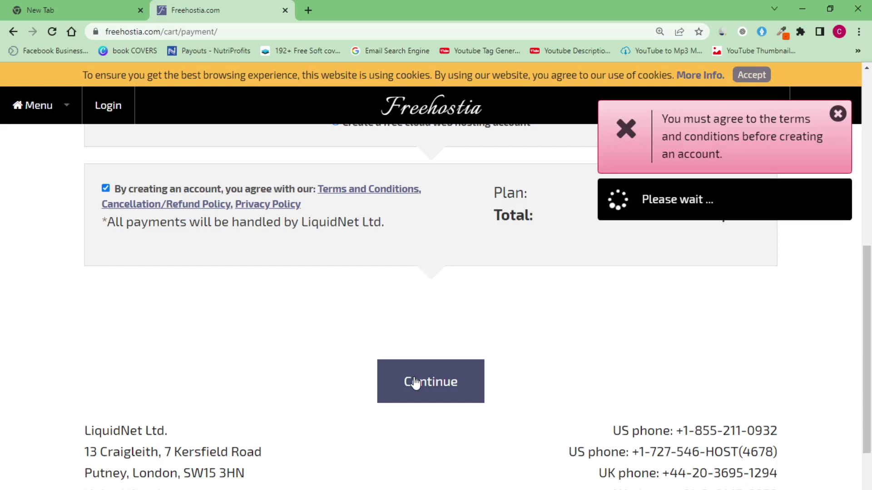
# Dismiss the red terms error notice while the order completes, then switch to the recorder
pyautogui.click(839, 116)
pyautogui.scroll(4, 577, 336)
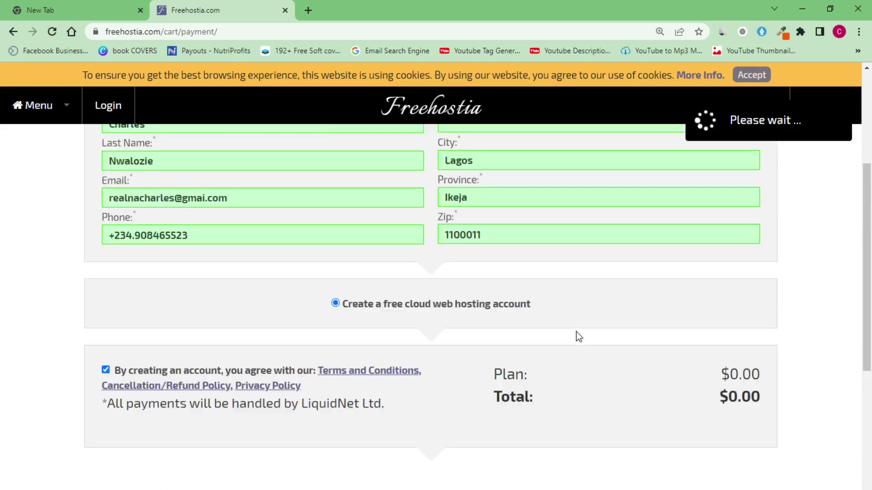
pyautogui.scroll(-7, 577, 337)
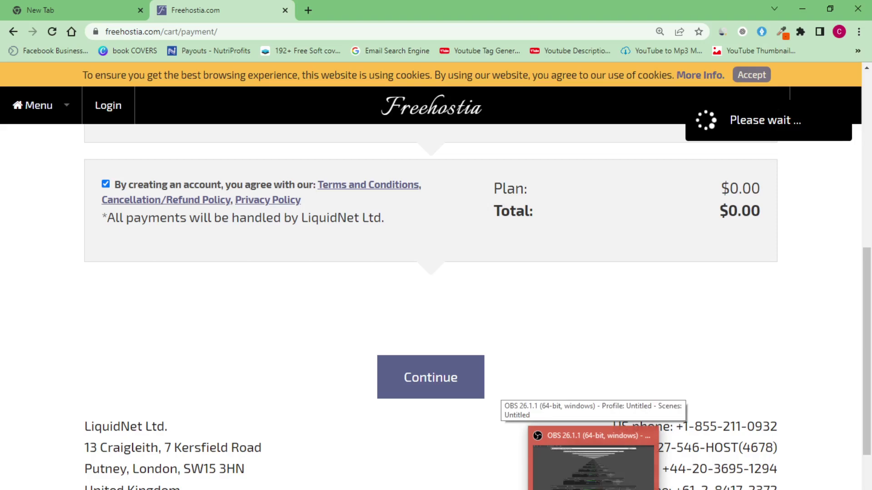
pyautogui.click(593, 465)
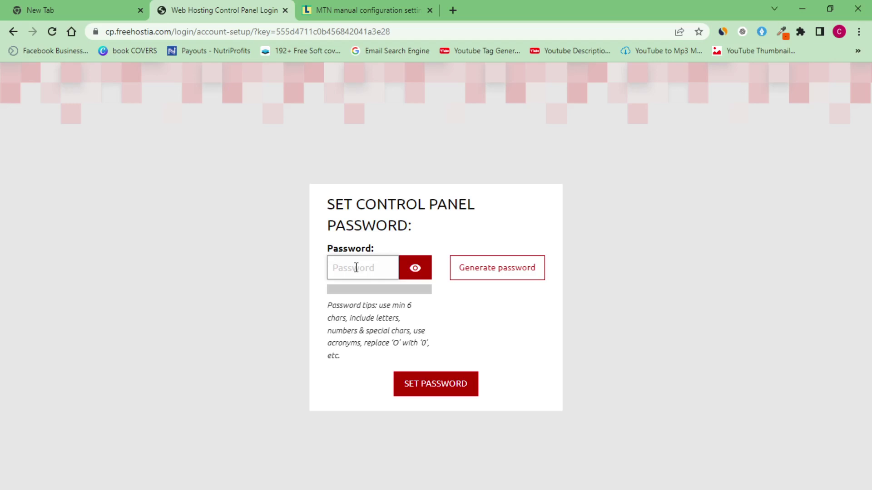
# Enter a new control panel password, verify it with the eye toggle, and set it
pyautogui.write('••••••••••')
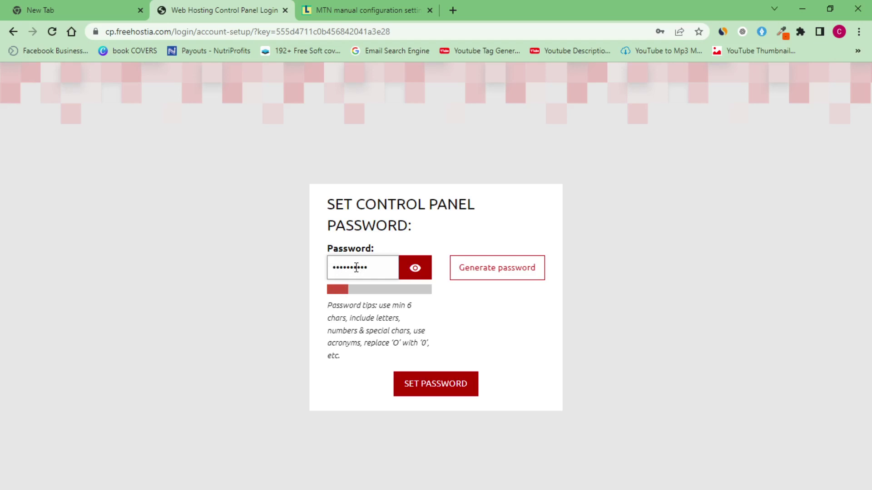
pyautogui.write('•••')
pyautogui.click(414, 267)
pyautogui.click(414, 267)
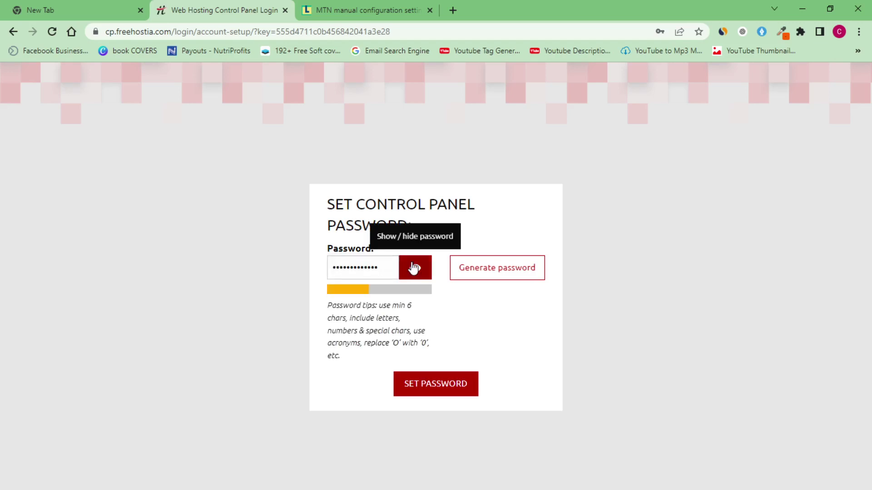
pyautogui.click(451, 396)
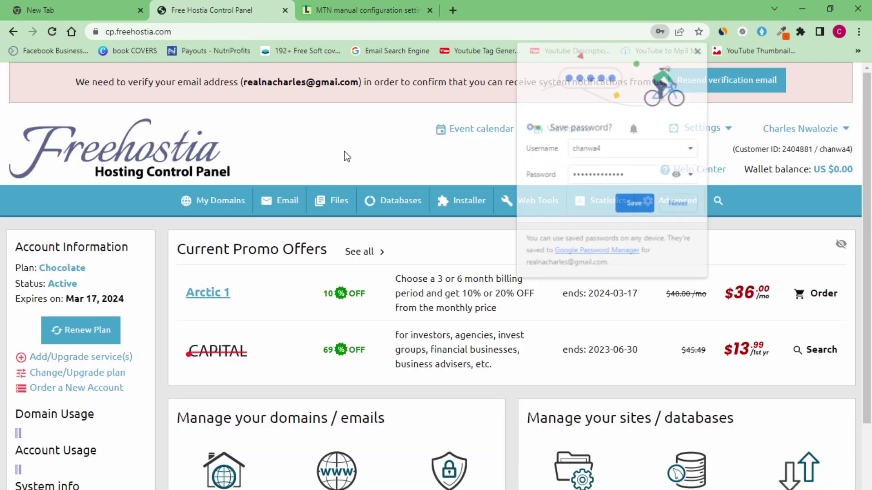
# Save the password in Chrome, hide the usage warning, and resend the verification email
pyautogui.click(637, 208)
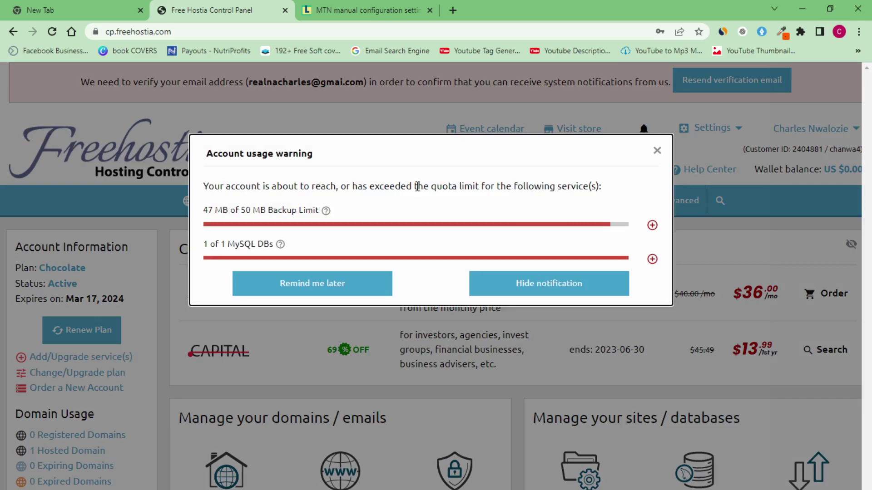
pyautogui.click(719, 80)
pyautogui.click(719, 81)
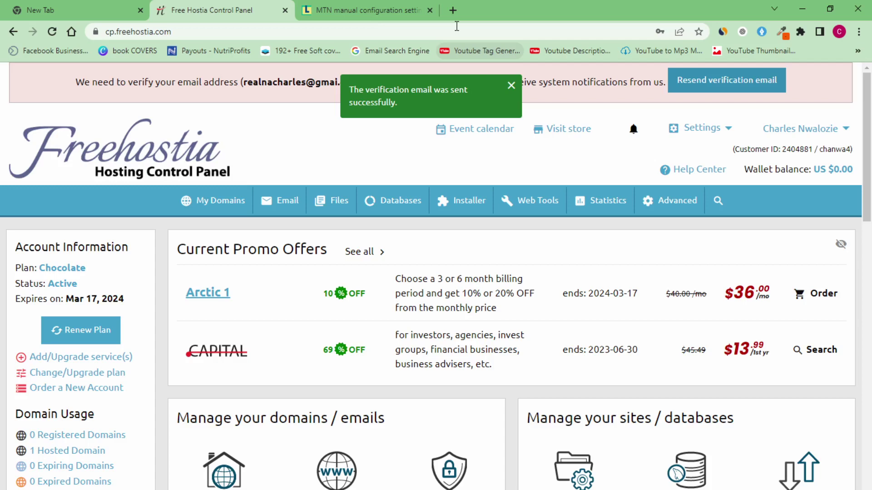
pyautogui.hotkey('ctrl', 't')
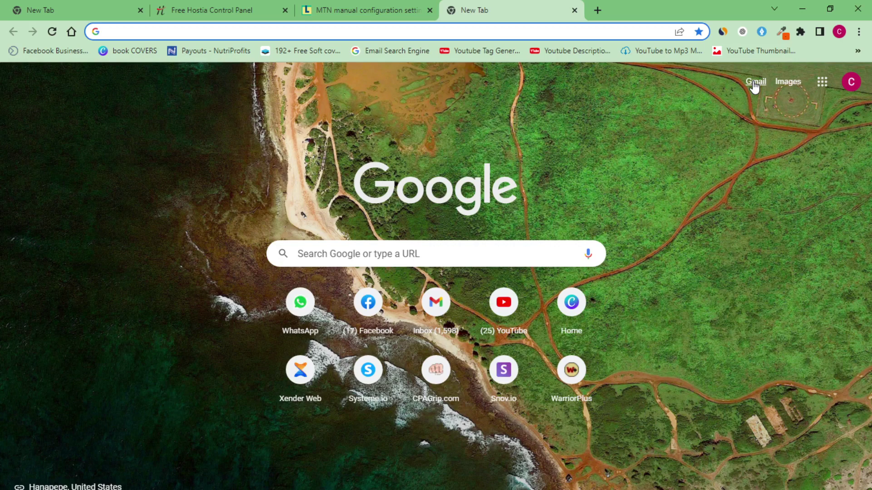
# Open Gmail in the new tab to look for the Freehostia verification email
pyautogui.click(755, 83)
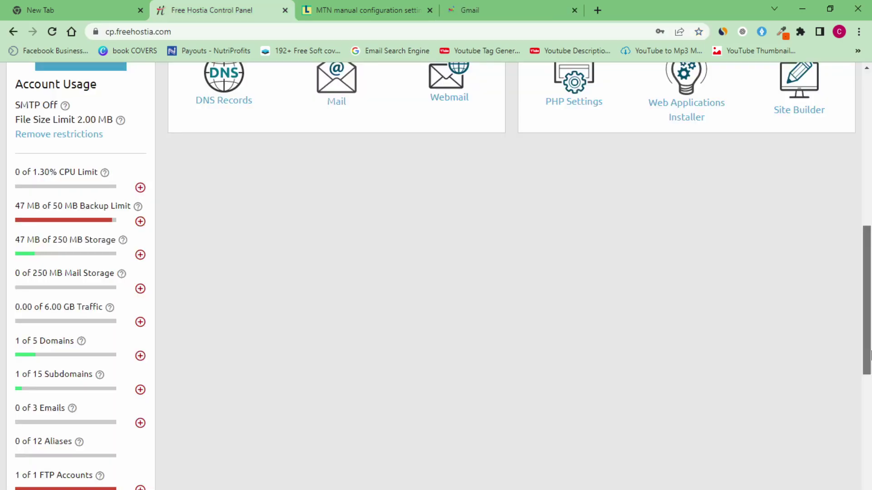
pyautogui.moveTo(870, 355); pyautogui.dragTo(870, 206)
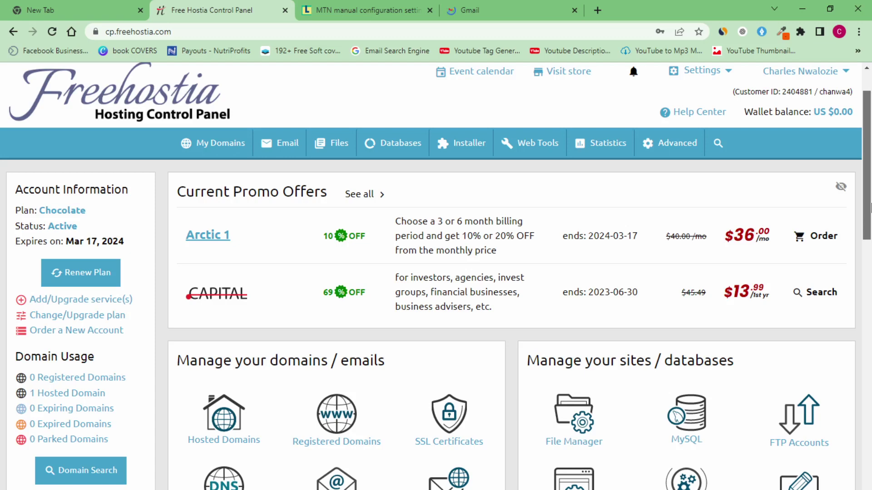
pyautogui.moveTo(870, 207); pyautogui.dragTo(870, 245)
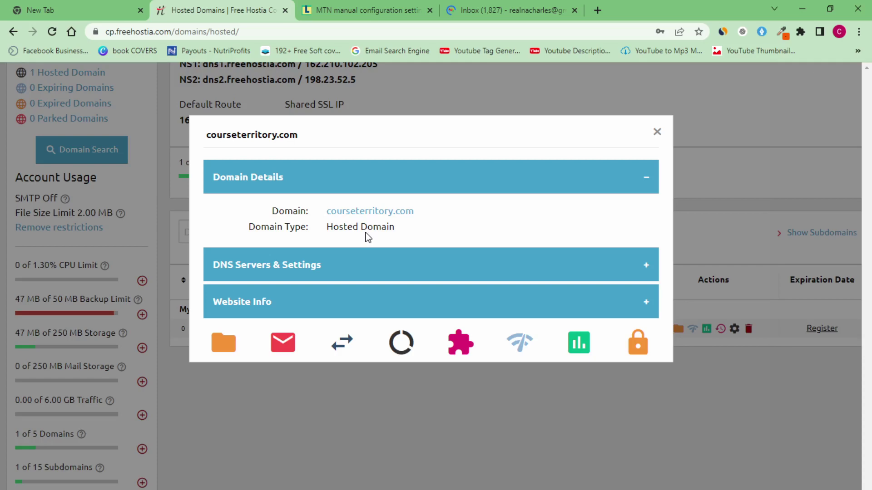
# Close the courseterritory.com details box and return to the top of the Hosted Domains list
pyautogui.click(55, 342)
pyautogui.scroll(-3, 55, 342)
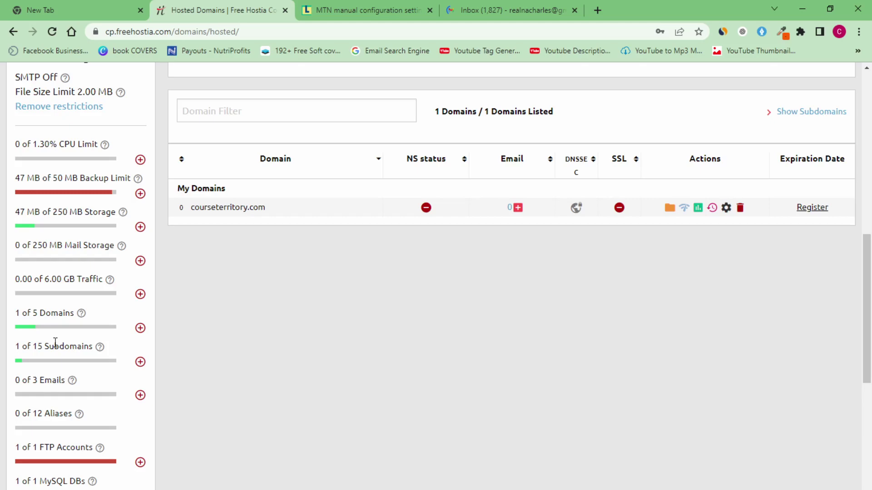
pyautogui.scroll(10, 321, 362)
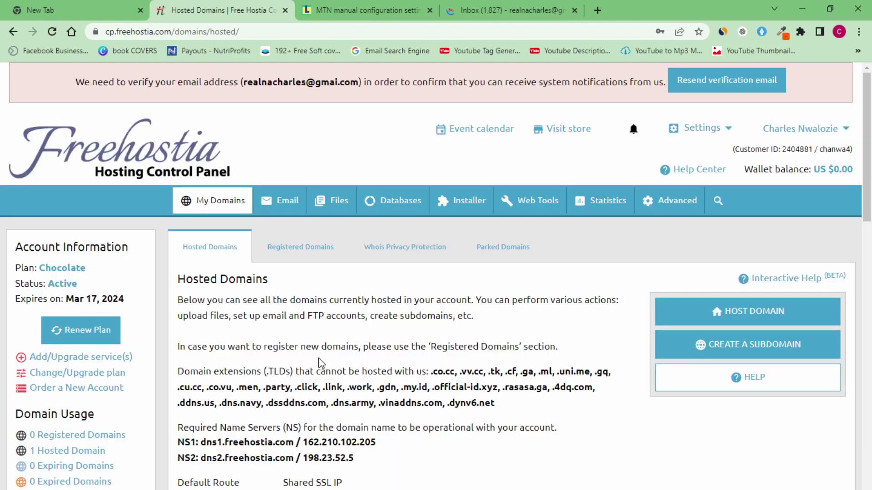